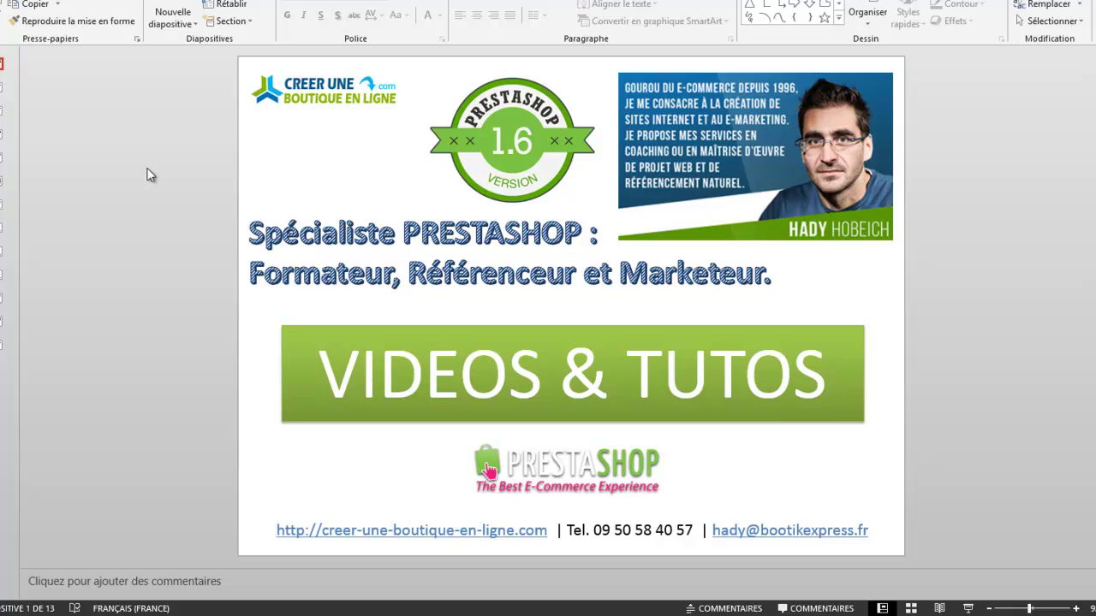
# - Show the presentation's PrestaShop 1.6.1.0 title slide and switch to the PrestaShop back office in the browser
pyautogui.click(2, 90)
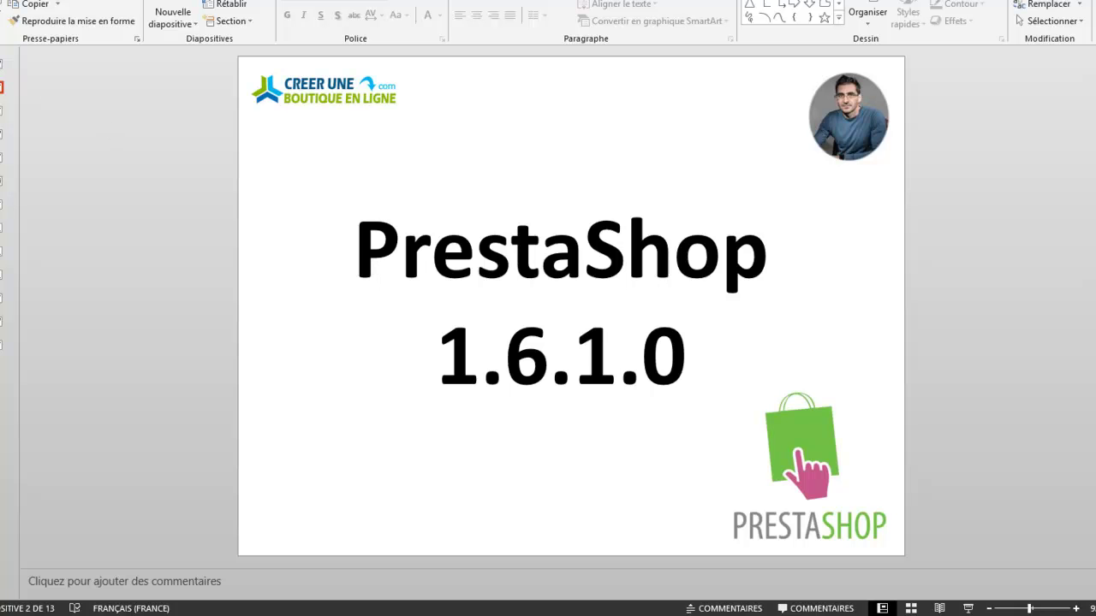
pyautogui.click(65, 145)
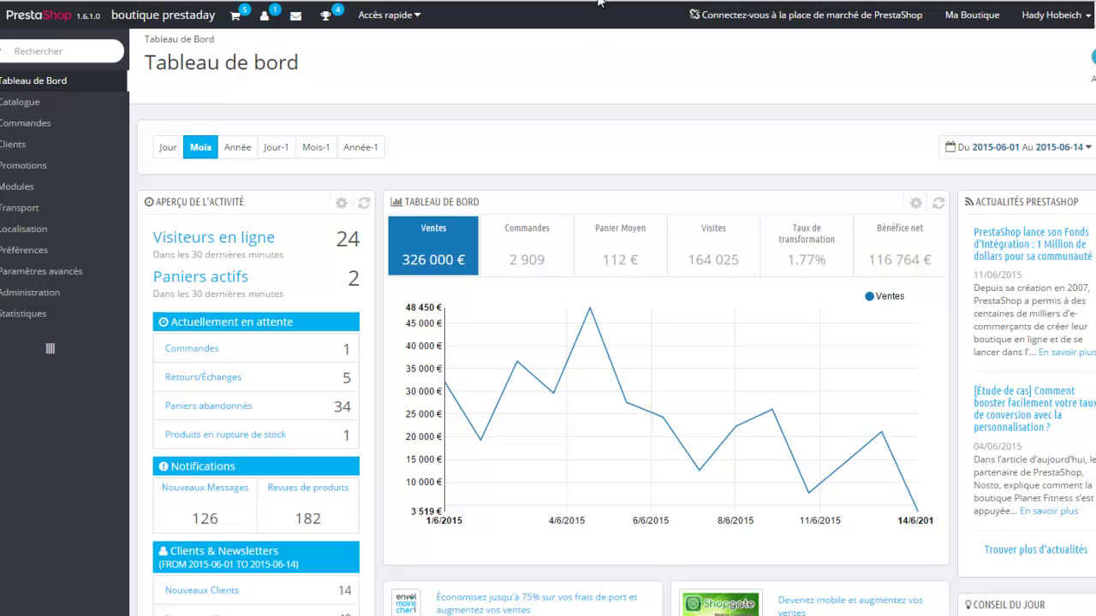
# - Open the shop's public storefront from the back office and look through its whole home page
pyautogui.click(965, 15)
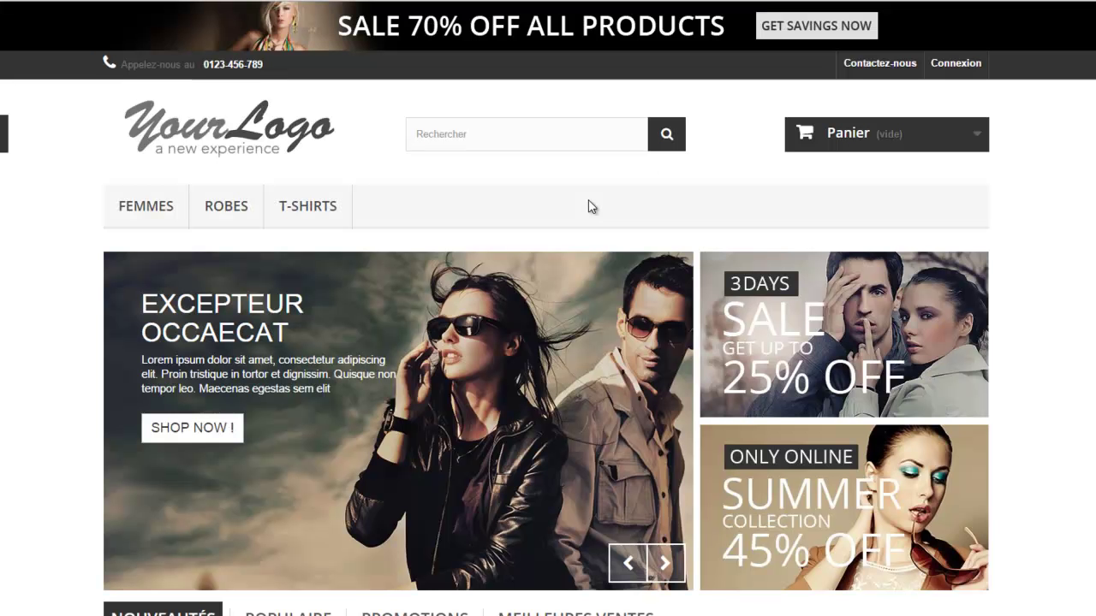
pyautogui.scroll(-15, 1028, 253)
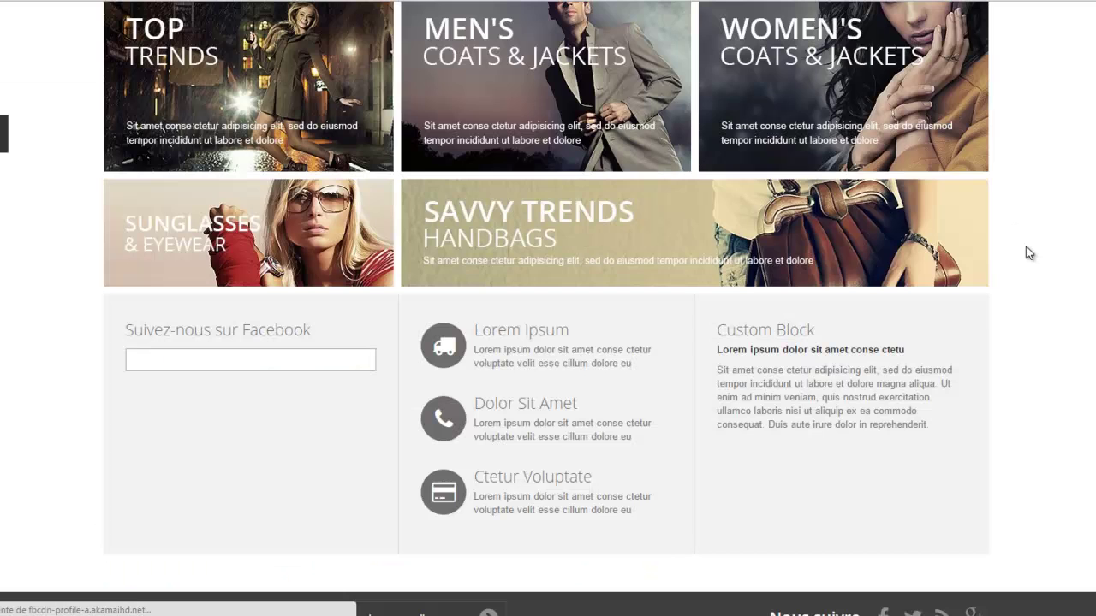
pyautogui.scroll(14, 1028, 253)
pyautogui.scroll(1, 1028, 253)
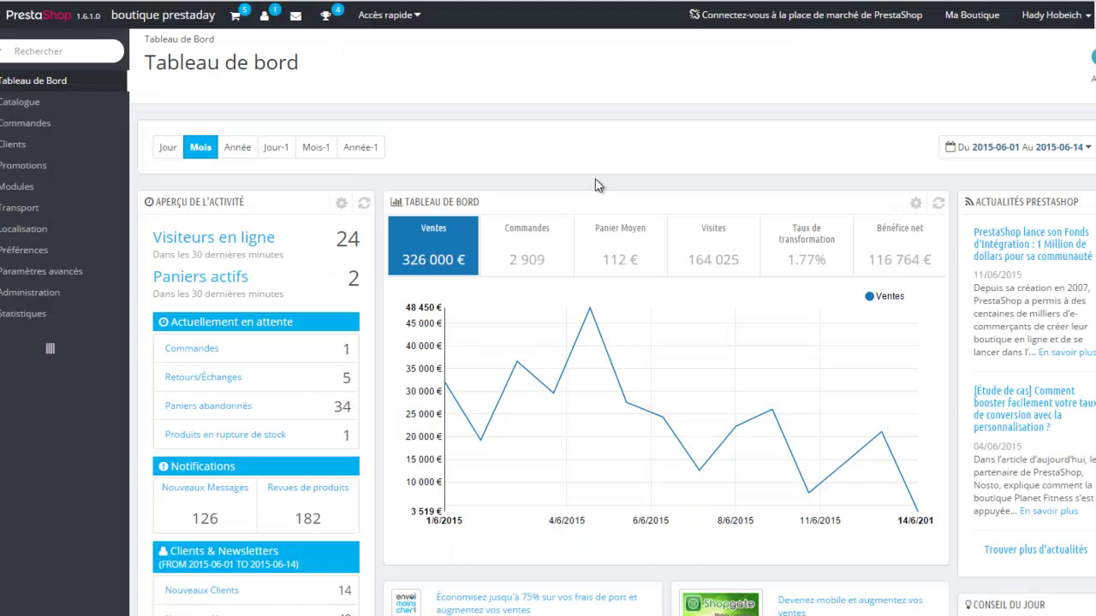
# - Examine the back-office dashboard, including the activity overview, sales chart, forecasts and recent orders
pyautogui.scroll(-10, 598, 185)
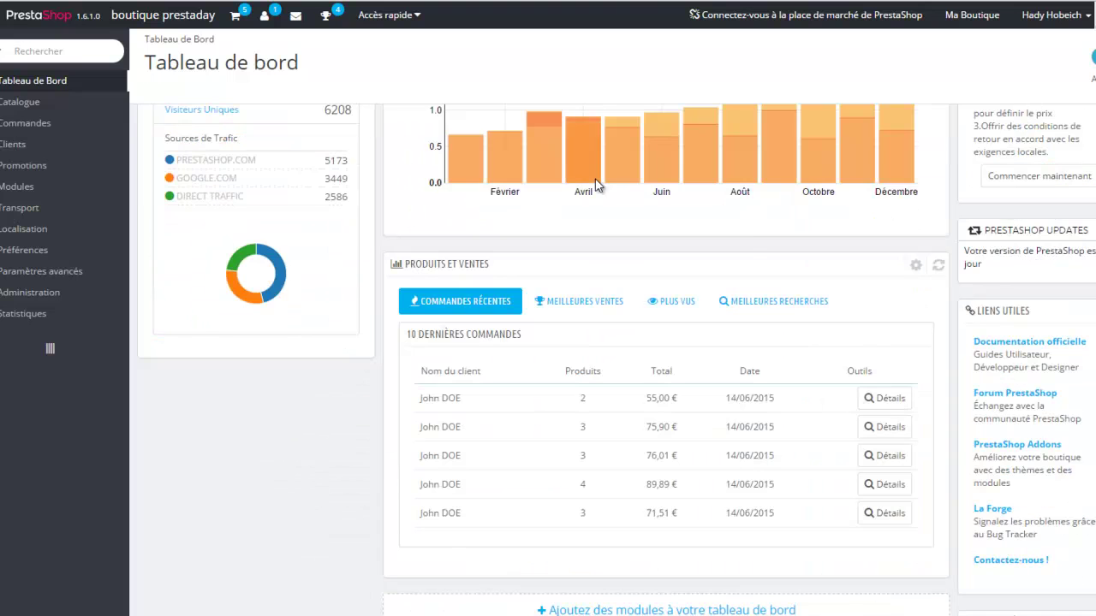
pyautogui.scroll(10, 743, 233)
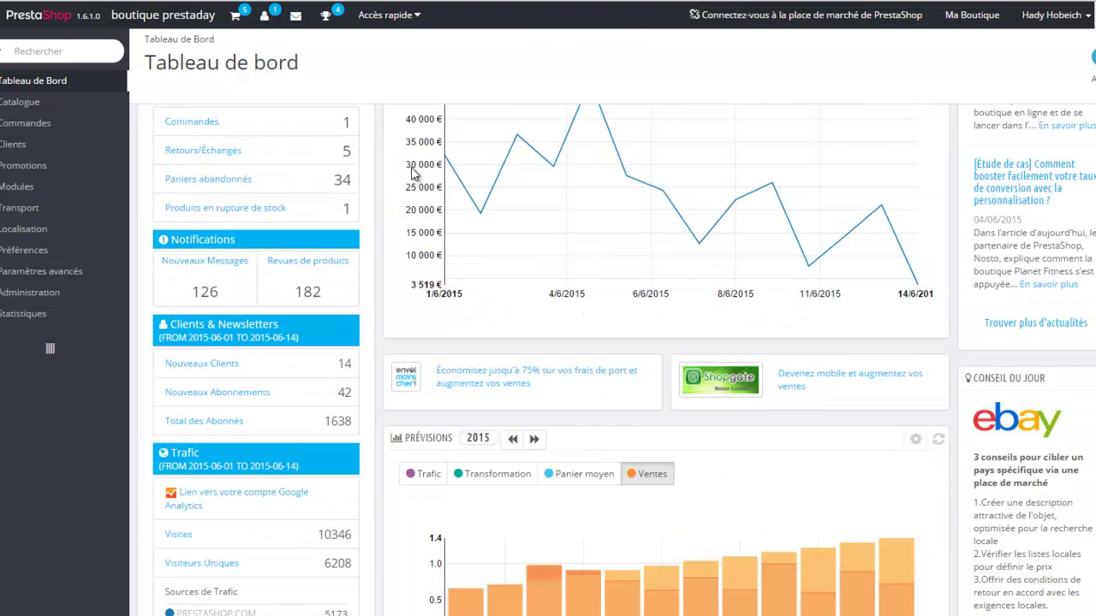
pyautogui.scroll(-5, 916, 325)
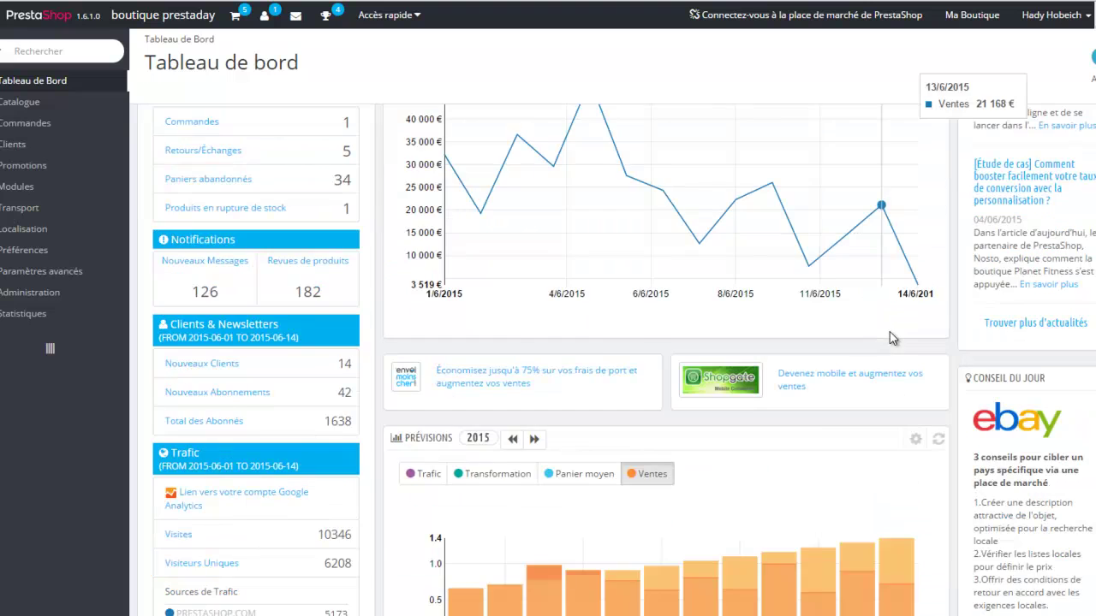
pyautogui.scroll(-5, 890, 334)
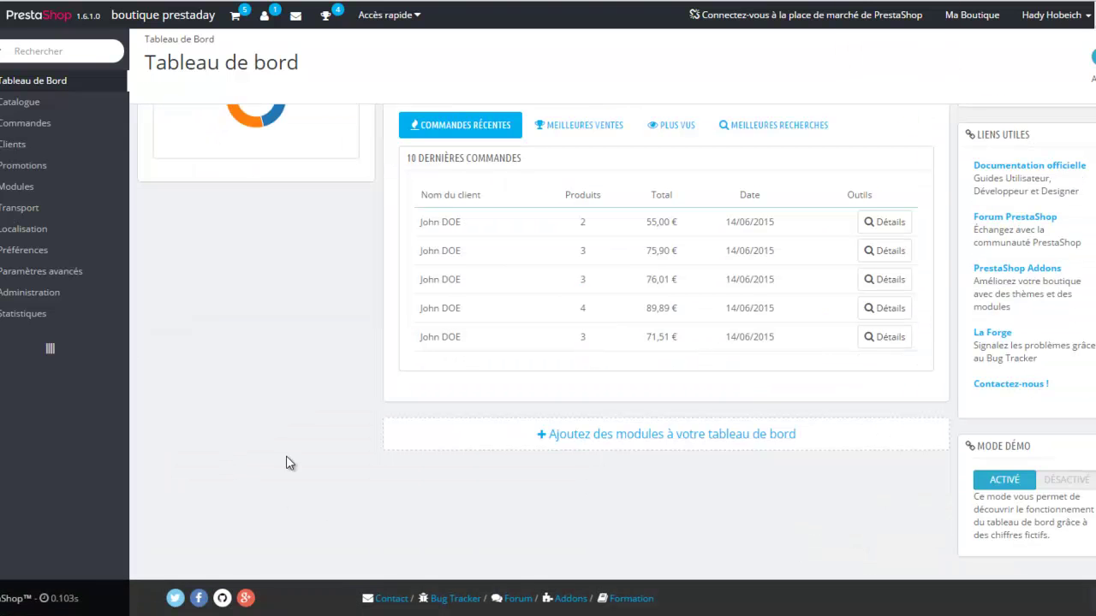
pyautogui.scroll(10, 286, 463)
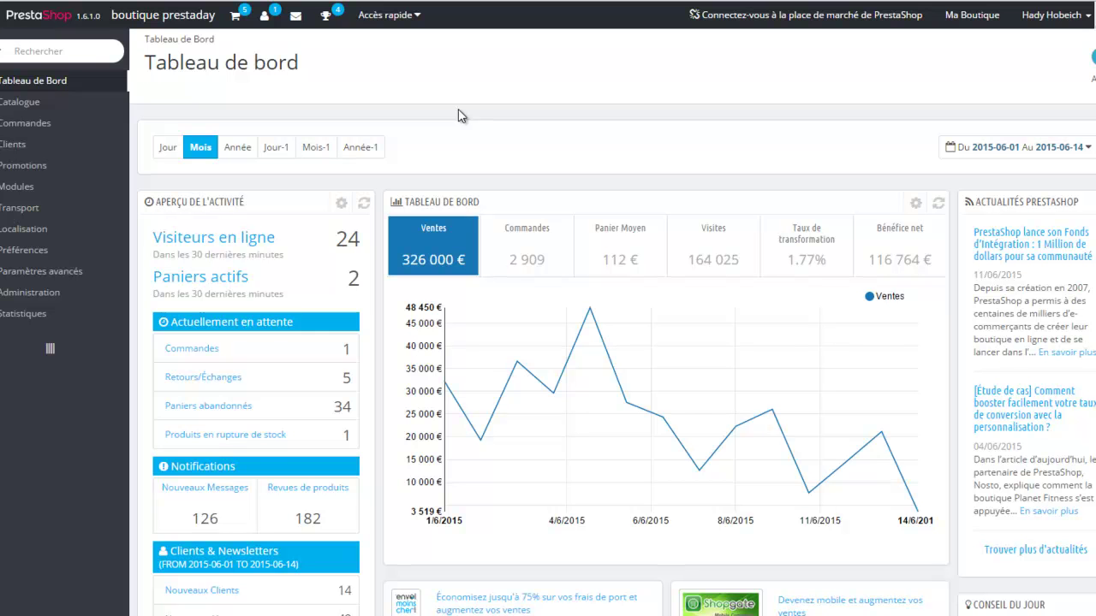
pyautogui.scroll(-10, 458, 116)
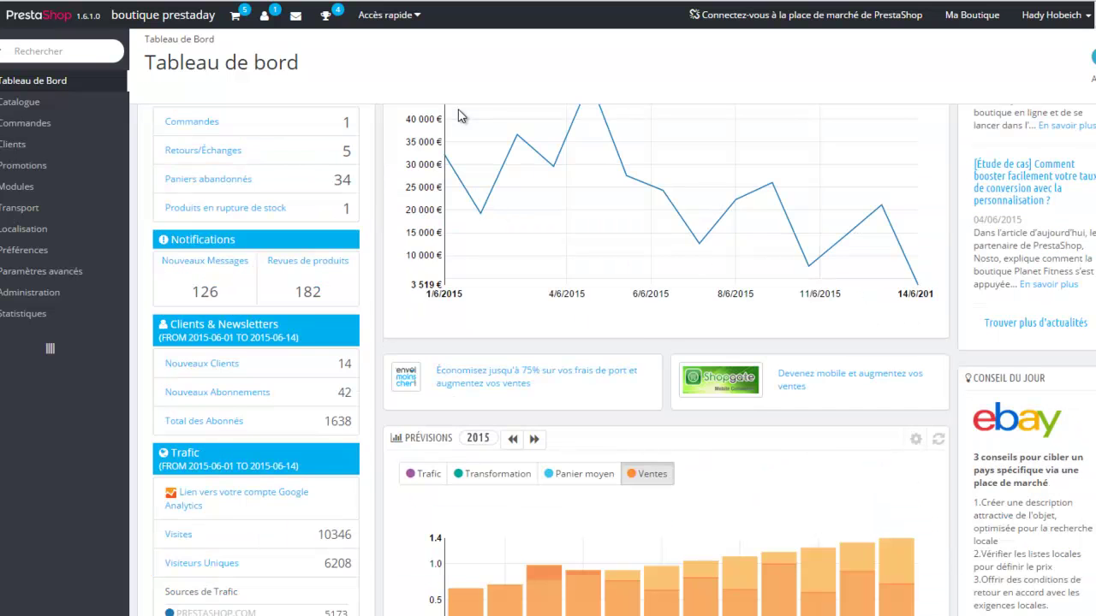
pyautogui.scroll(10, 458, 116)
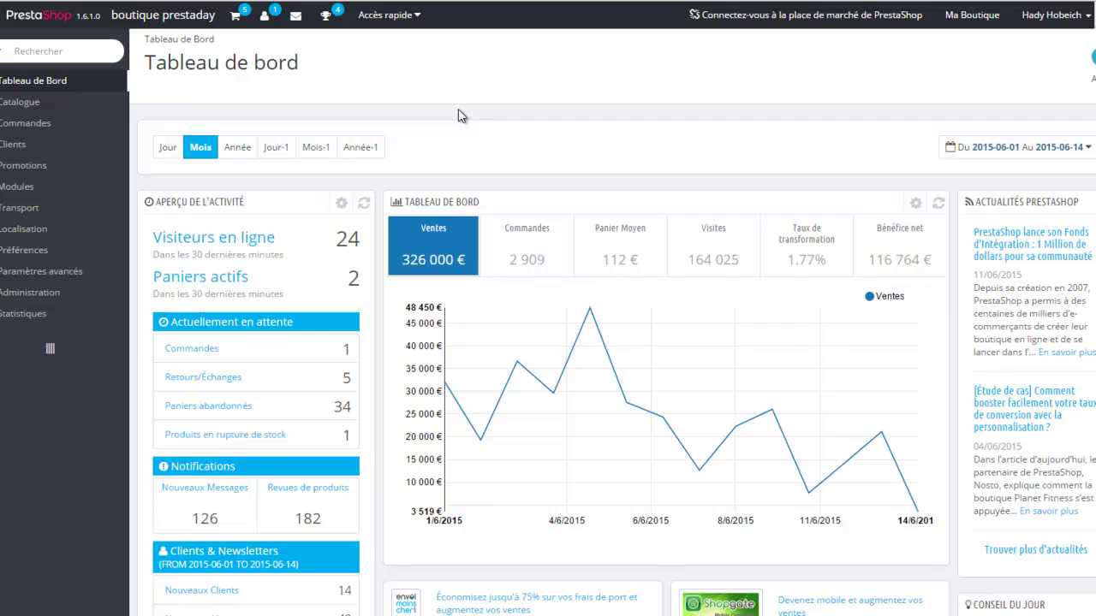
# - Open the catalogue product "T-shirt délavé à manches courtes" for editing and review its general information, summary and description
pyautogui.moveTo(19, 104)
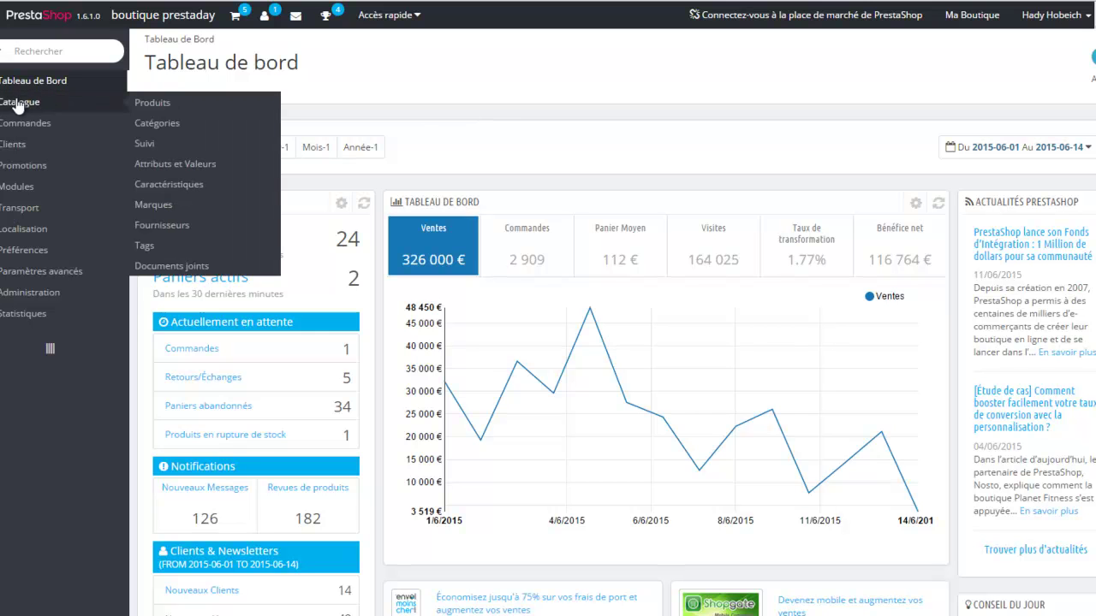
pyautogui.click(146, 106)
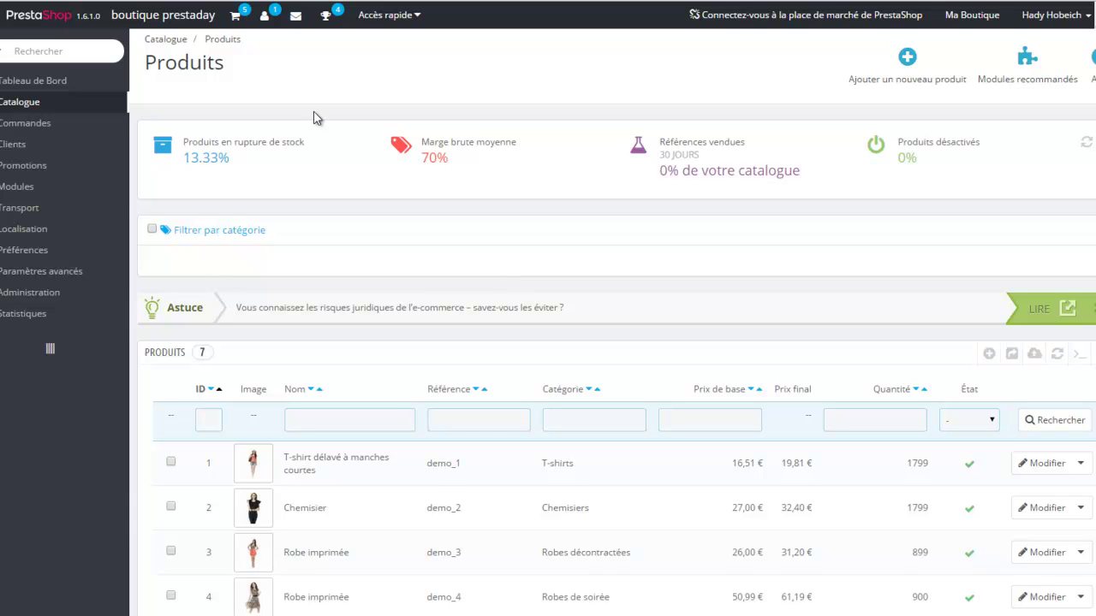
pyautogui.moveTo(101, 130)
pyautogui.scroll(-3, 772, 291)
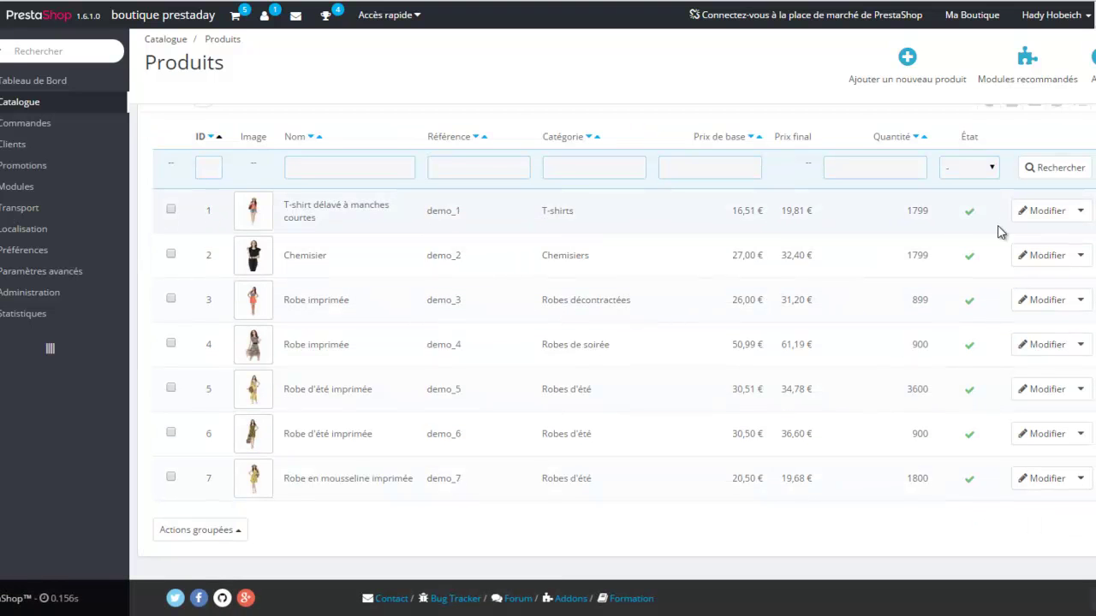
pyautogui.click(1047, 221)
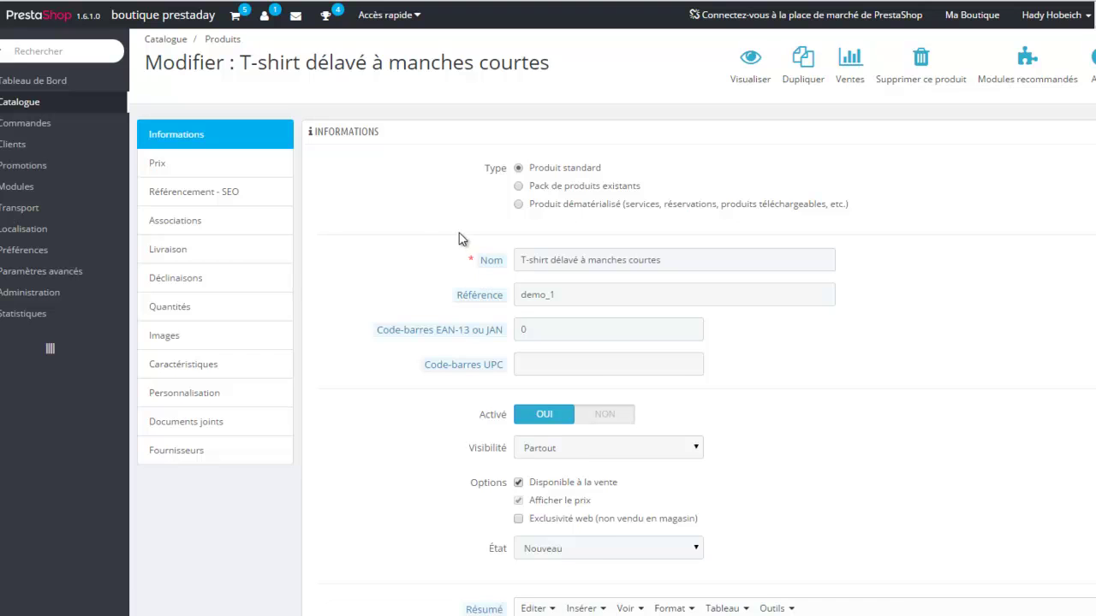
pyautogui.scroll(-3, 459, 239)
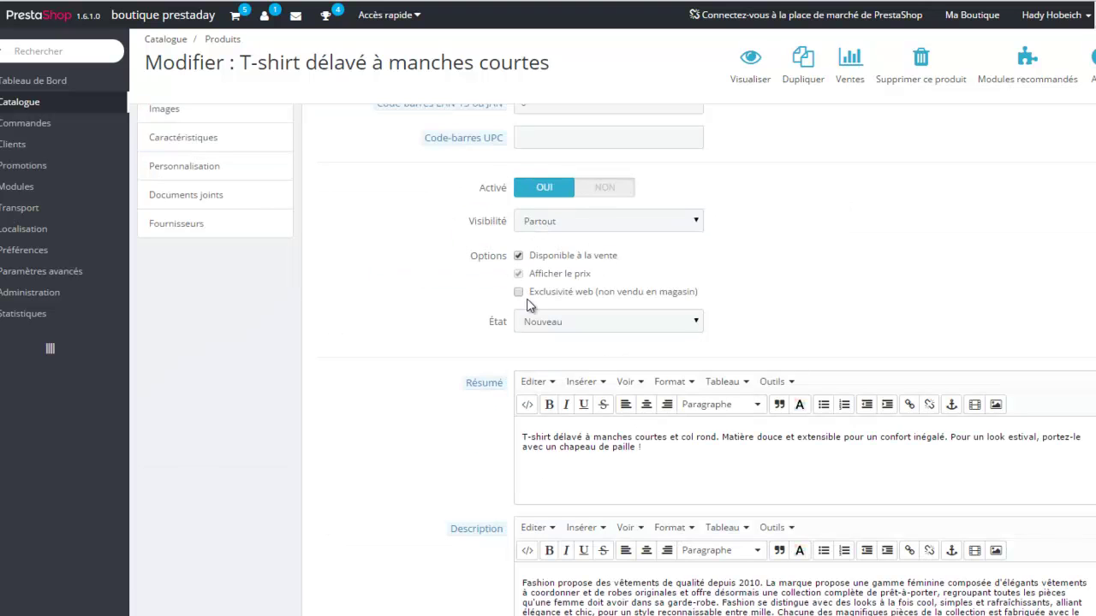
pyautogui.scroll(-4, 411, 393)
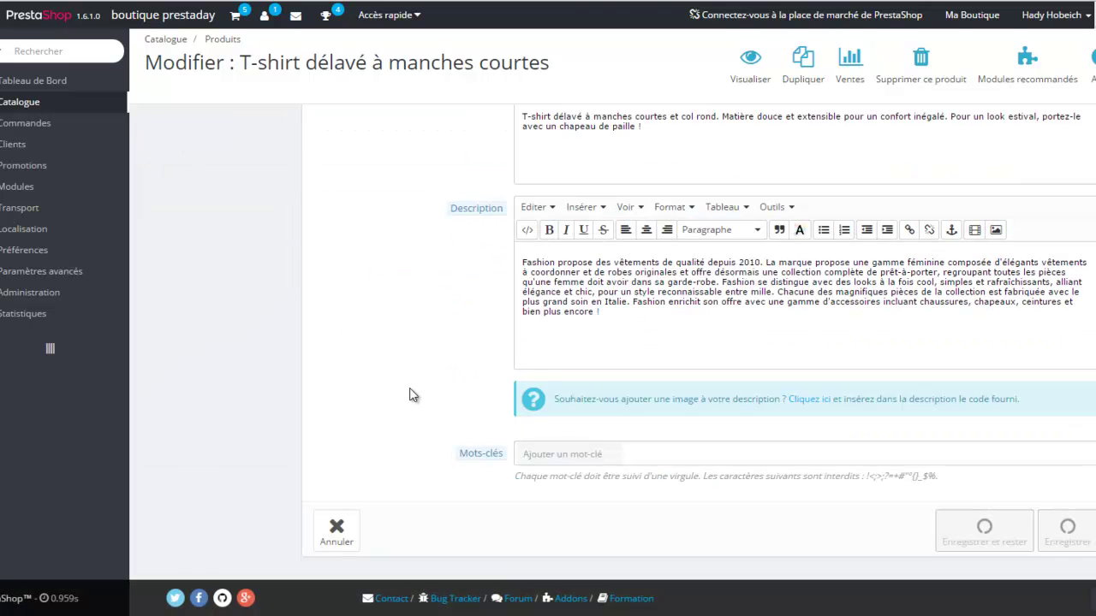
# - Examine the T-shirt's pricing settings, including the sale price, tax rule, specific prices and priority management
pyautogui.click(232, 169)
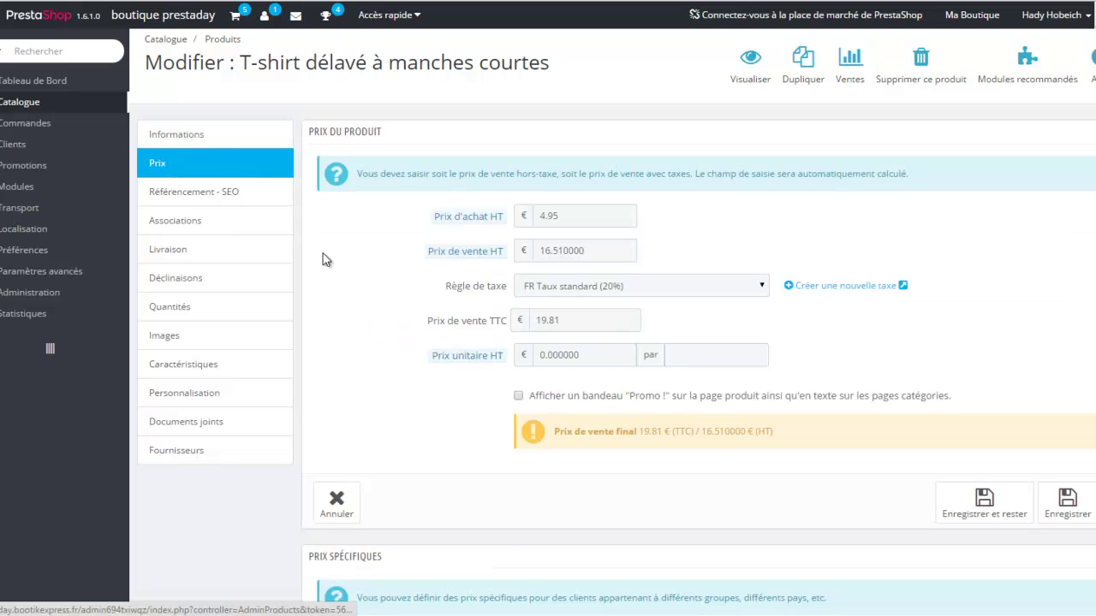
pyautogui.scroll(-3, 373, 327)
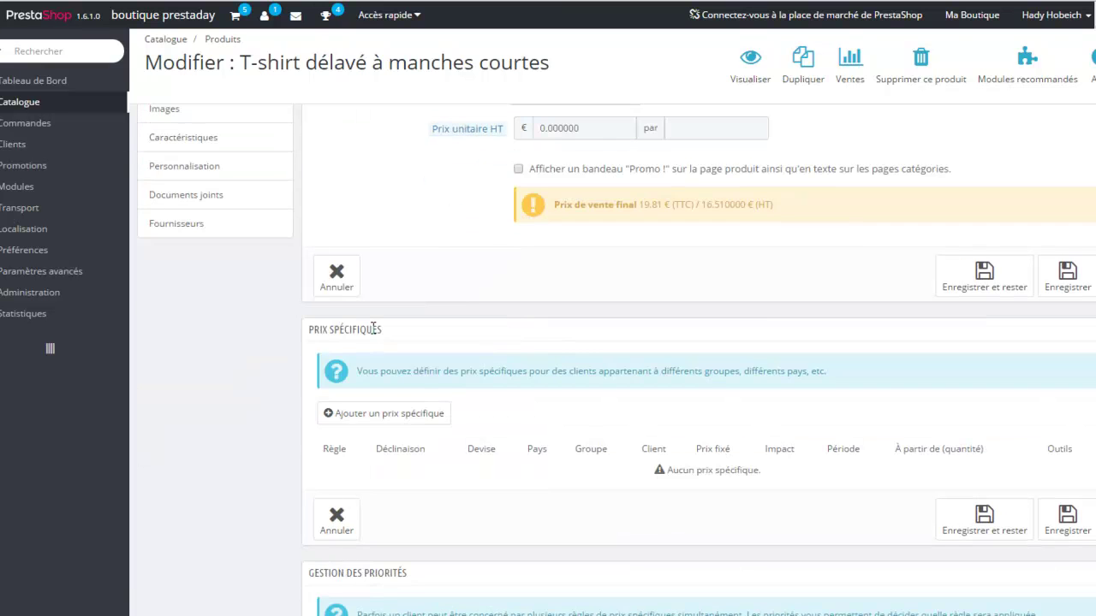
pyautogui.scroll(-3, 373, 327)
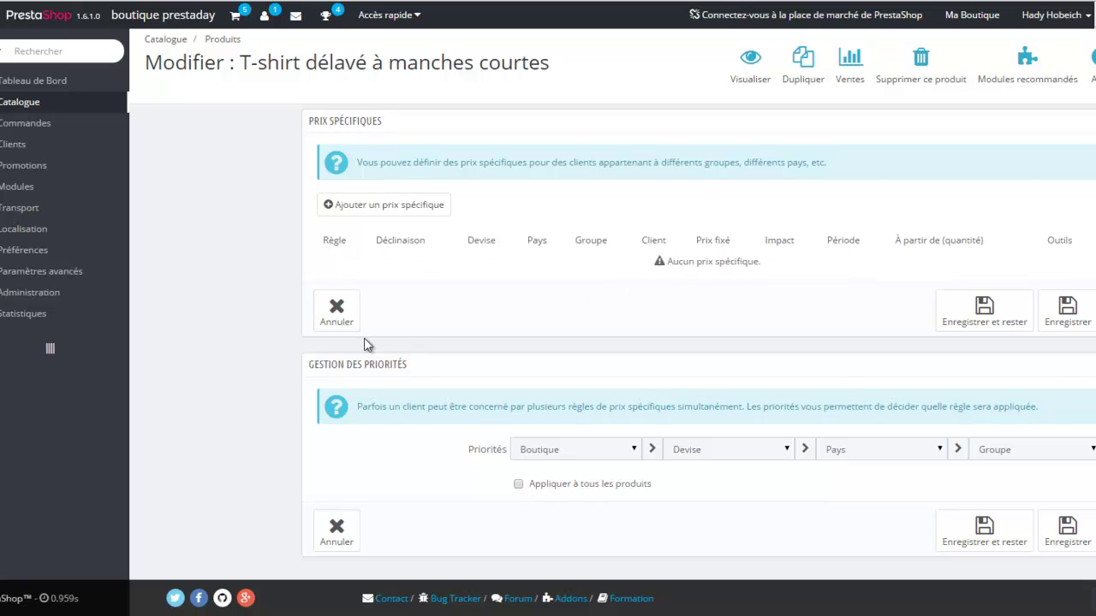
# - Check the choices offered for the Devise, Pays and Boutique priorities of the T-shirt's specific prices
pyautogui.click(787, 451)
pyautogui.click(788, 450)
pyautogui.click(940, 454)
pyautogui.click(941, 456)
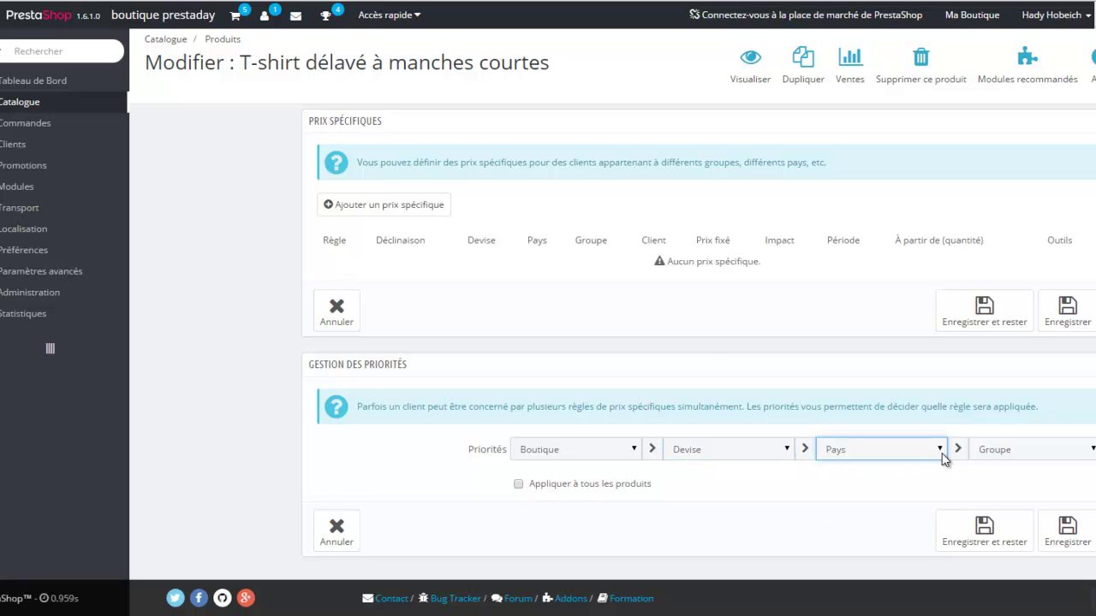
pyautogui.click(742, 532)
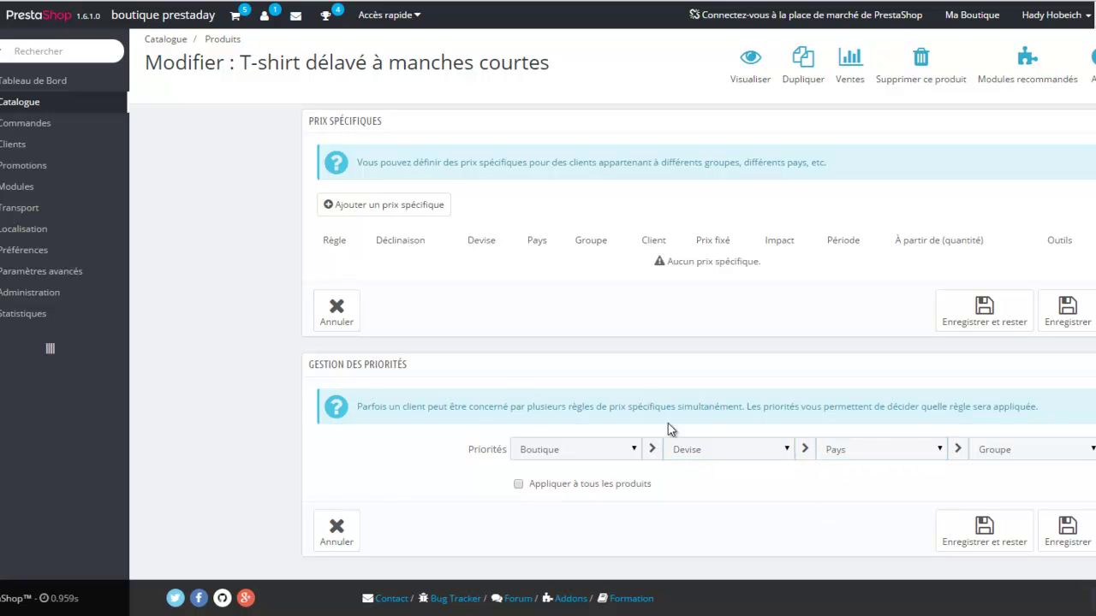
pyautogui.click(638, 452)
pyautogui.click(638, 452)
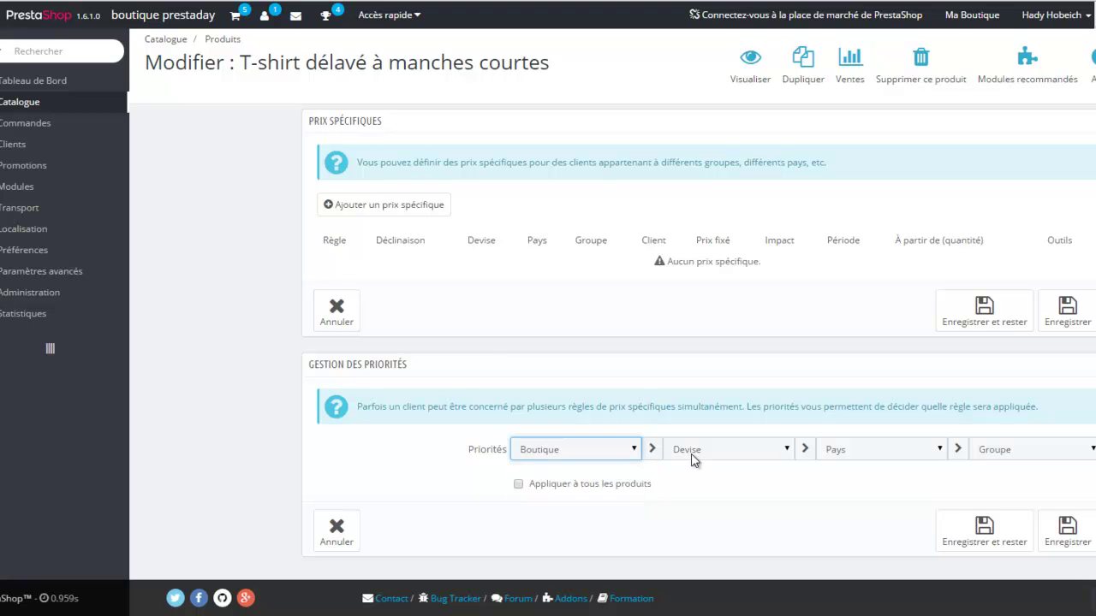
pyautogui.scroll(5, 473, 387)
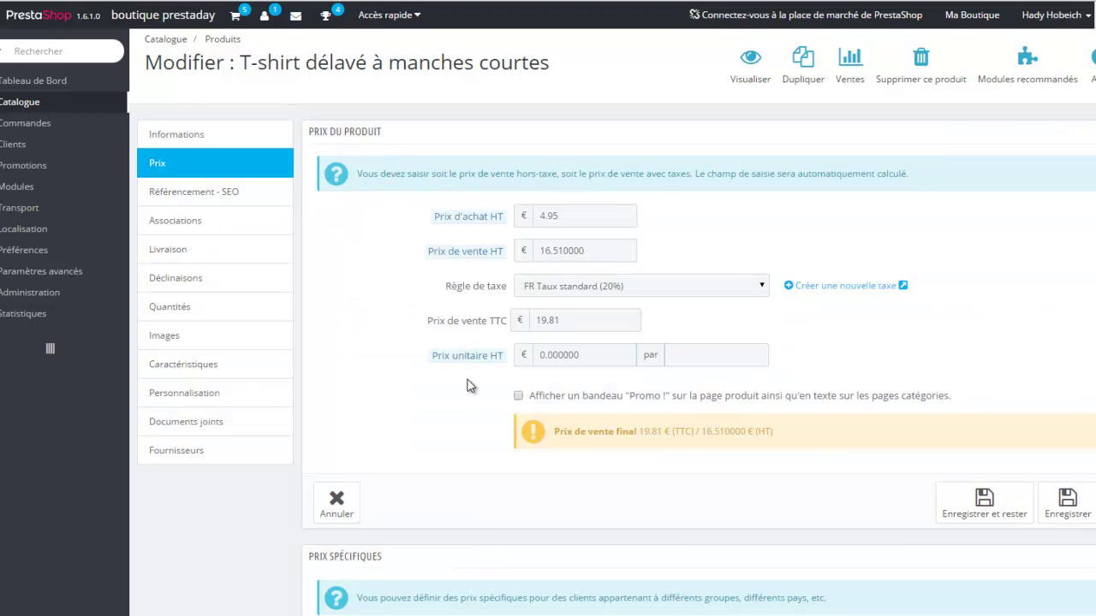
# - Review the T-shirt's SEO settings and its category, accessory and manufacturer associations
pyautogui.click(227, 193)
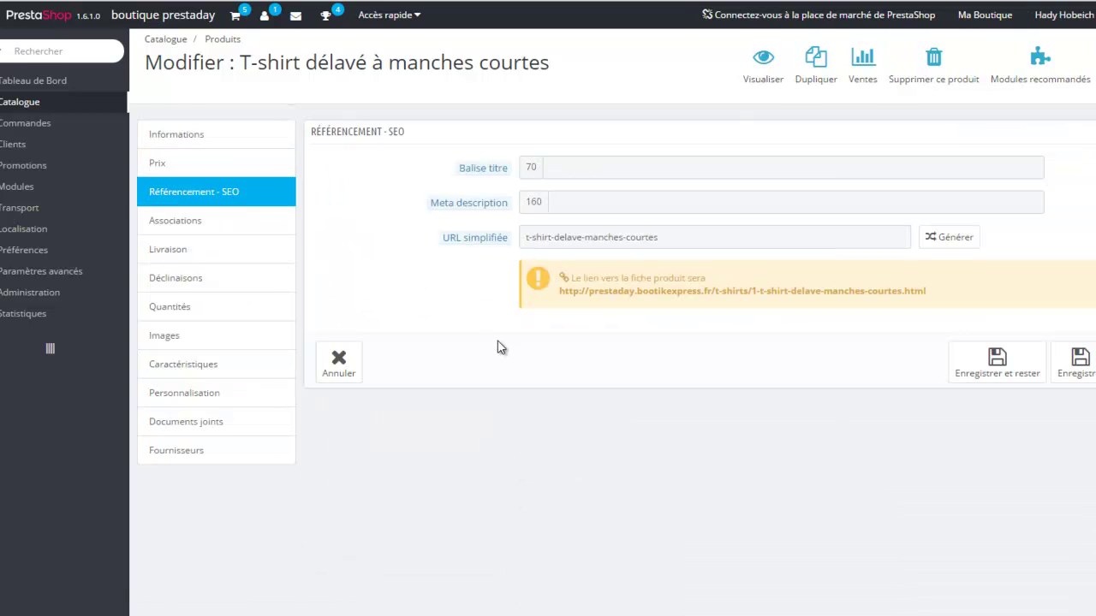
pyautogui.click(200, 225)
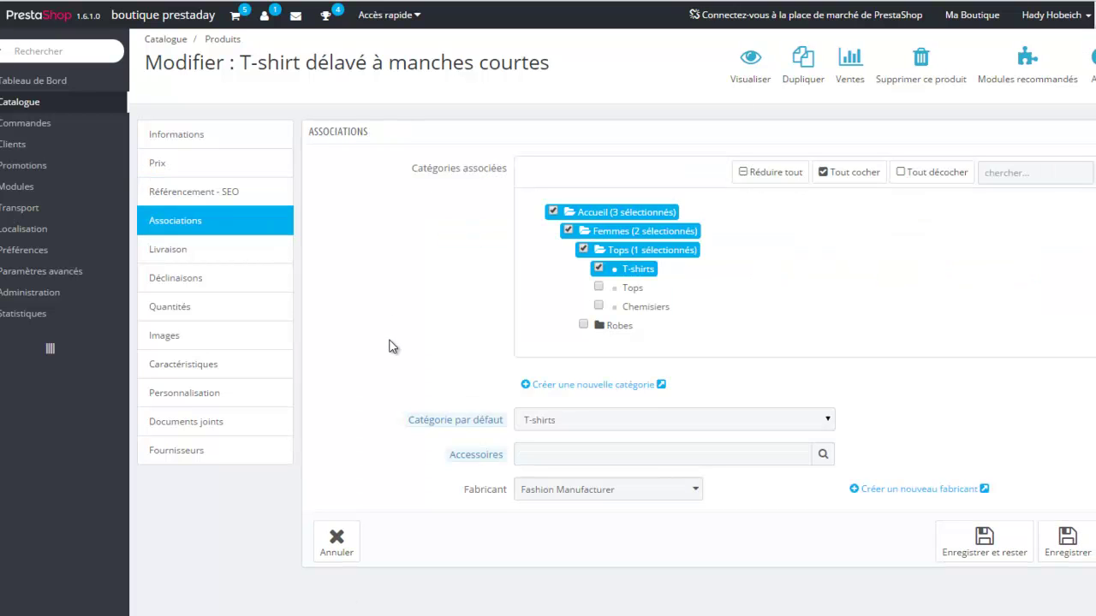
pyautogui.click(545, 458)
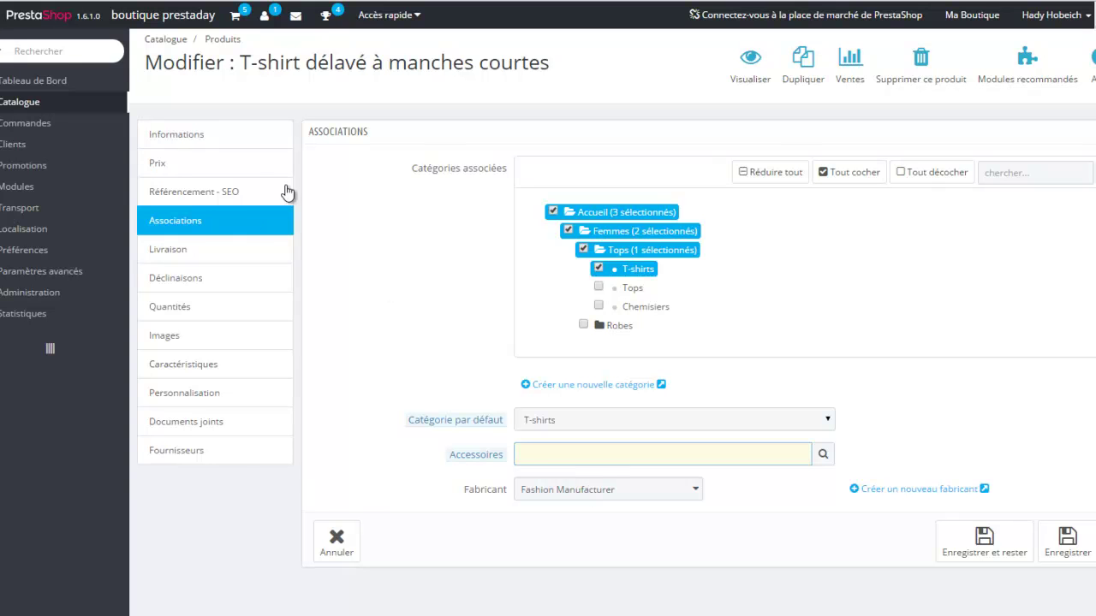
# - Go through the T-shirt's shipping, combinations, quantities, images, features, customization and attached document settings
pyautogui.click(194, 248)
pyautogui.click(182, 281)
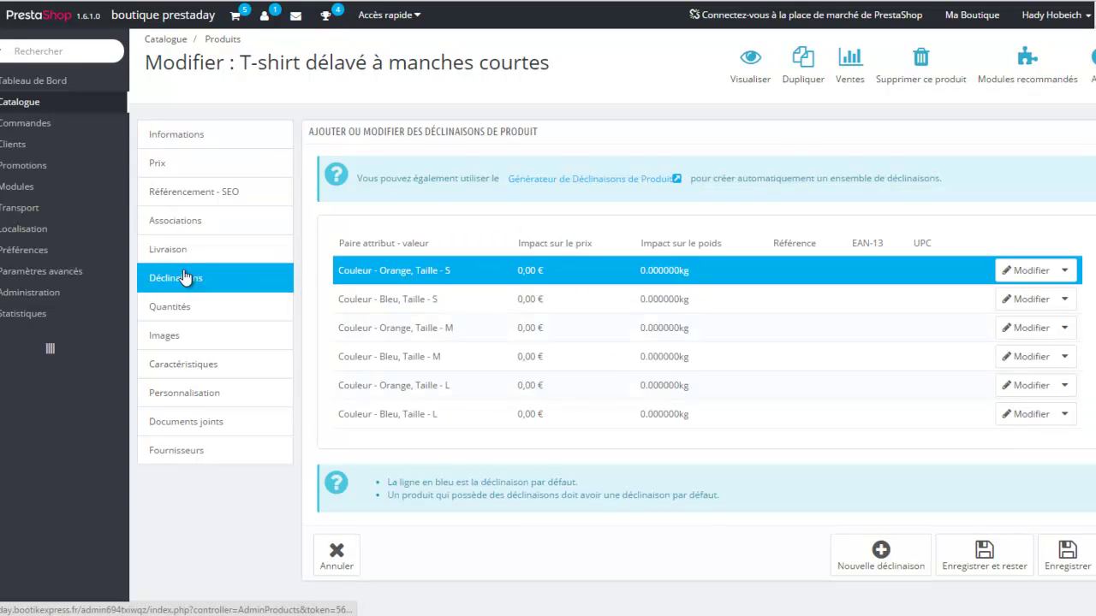
pyautogui.click(176, 306)
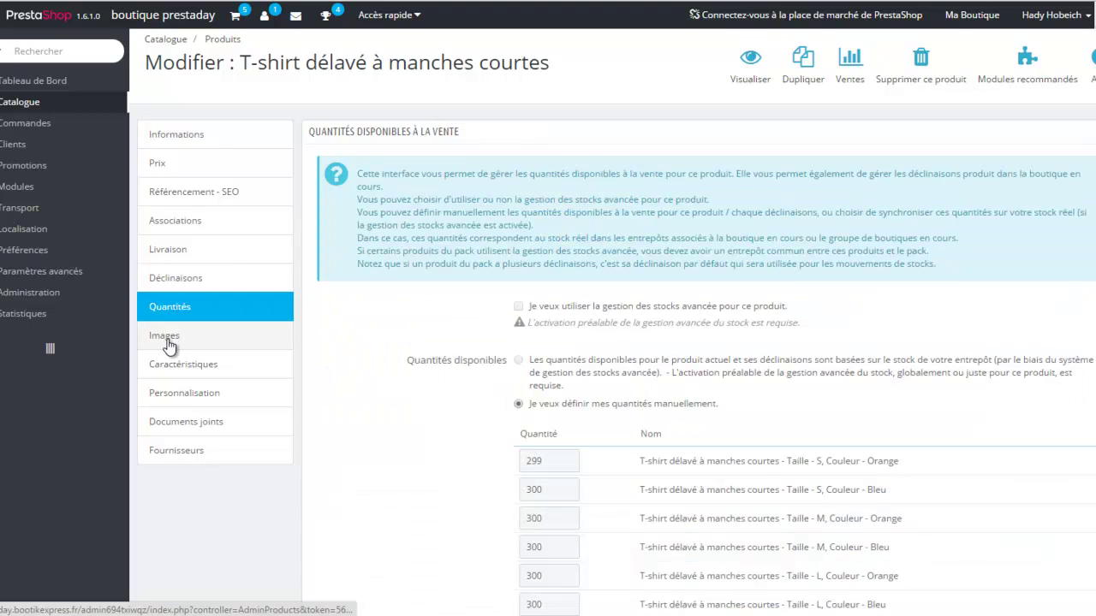
pyautogui.click(176, 339)
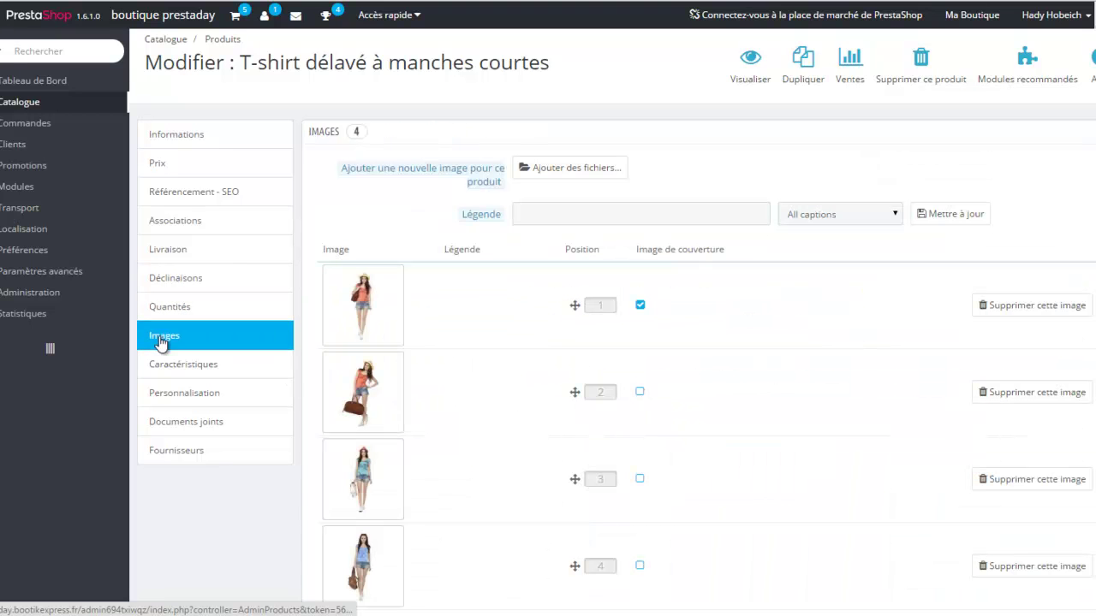
pyautogui.click(197, 368)
pyautogui.click(189, 393)
pyautogui.click(188, 425)
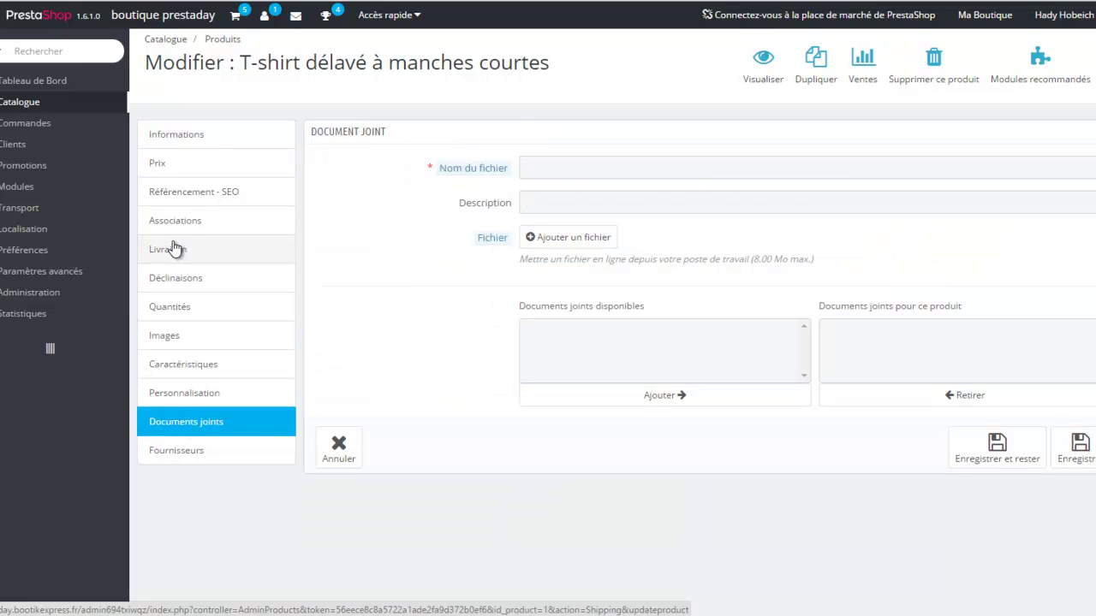
# - View the shop's orders list and open the listed customer's record from the customer management page
pyautogui.click(28, 122)
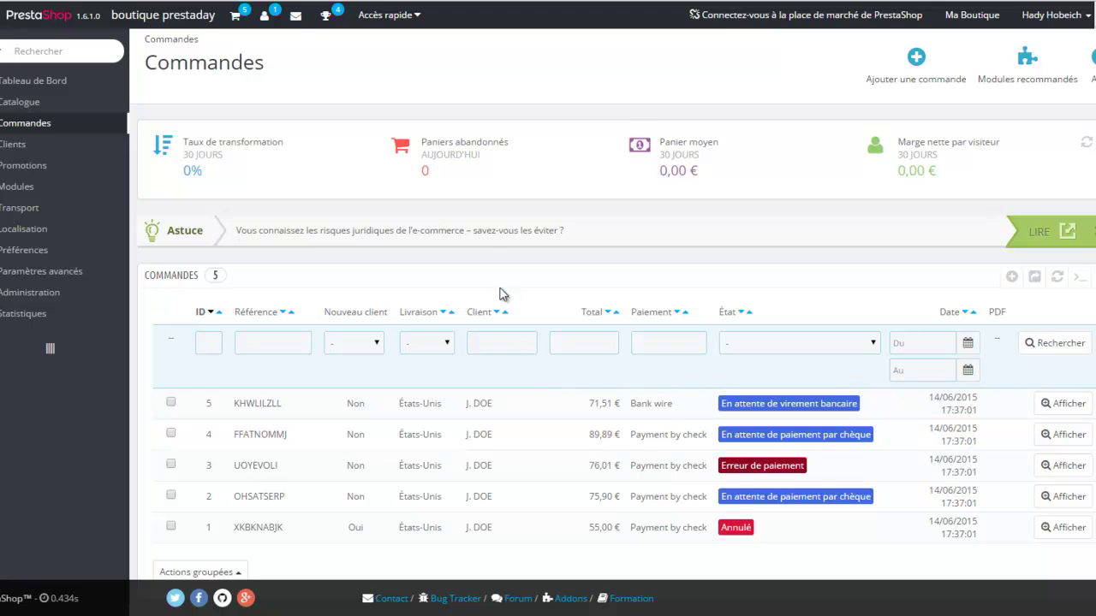
pyautogui.click(29, 151)
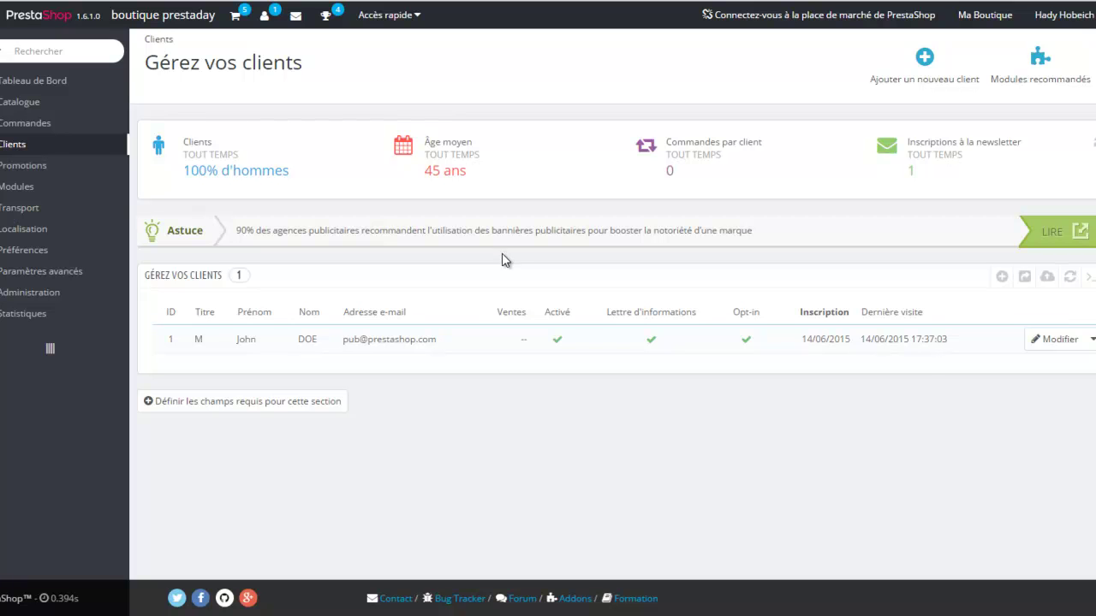
pyautogui.click(500, 349)
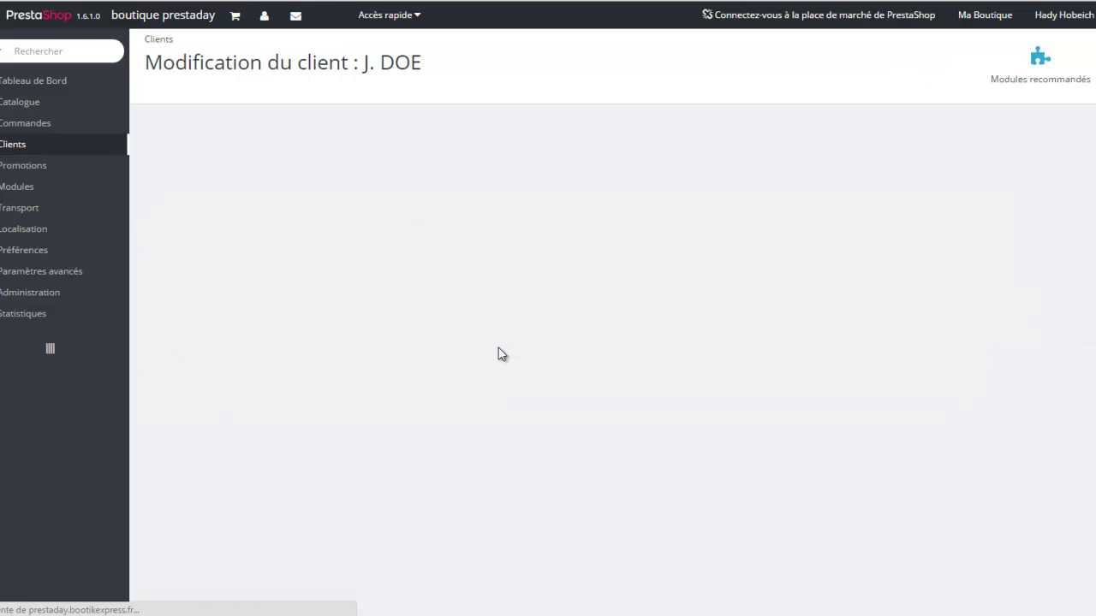
# - Look through the customer's record and return to the shop's orders
pyautogui.scroll(-2, 237, 357)
pyautogui.scroll(2, 237, 358)
pyautogui.moveTo(30, 125)
pyautogui.click(161, 127)
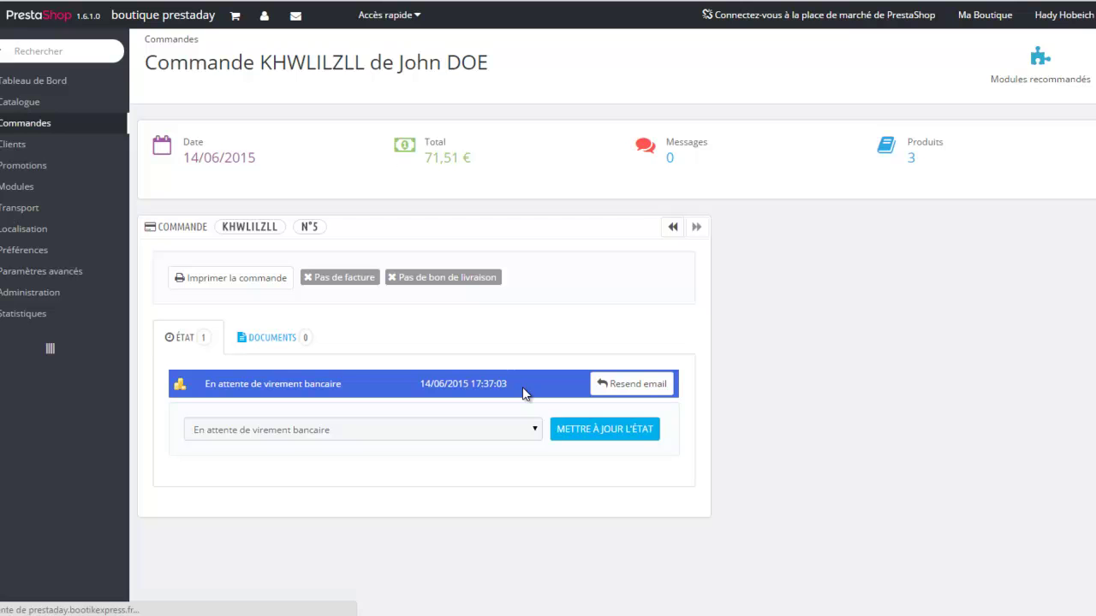
# - Review the order's details, including its status, customer, addresses, delivery, payment, messages and products
pyautogui.scroll(-8, 703, 381)
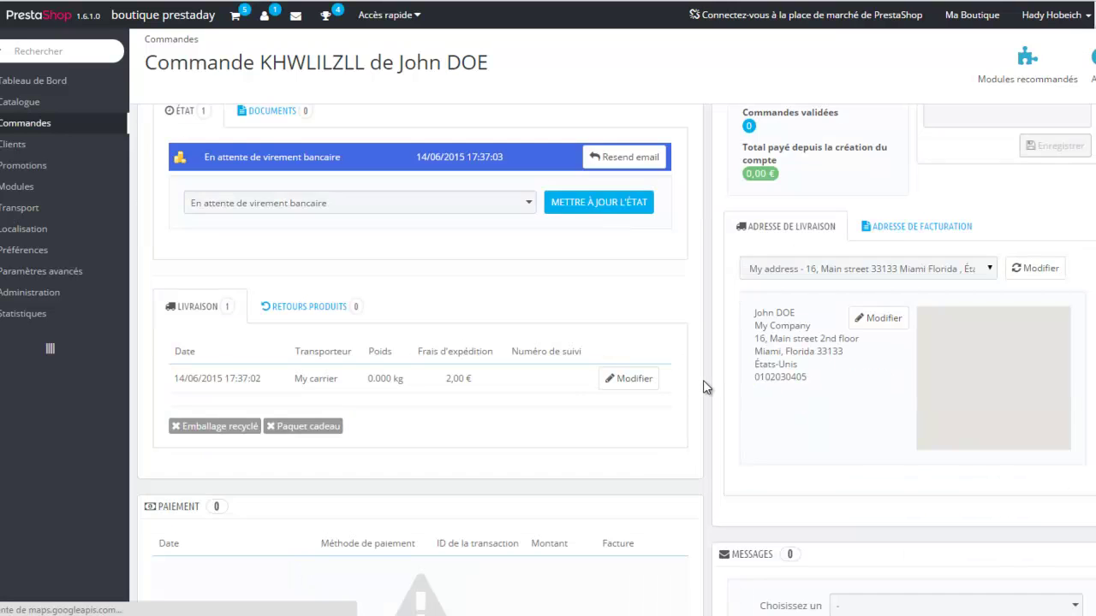
pyautogui.scroll(8, 703, 382)
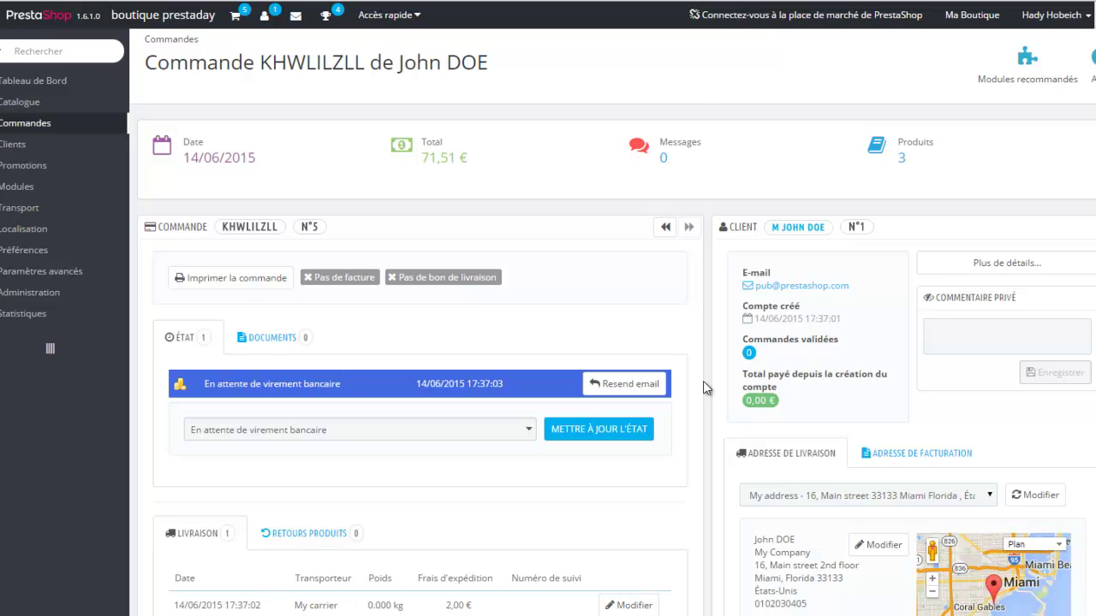
pyautogui.scroll(-8, 703, 388)
pyautogui.scroll(-3, 702, 387)
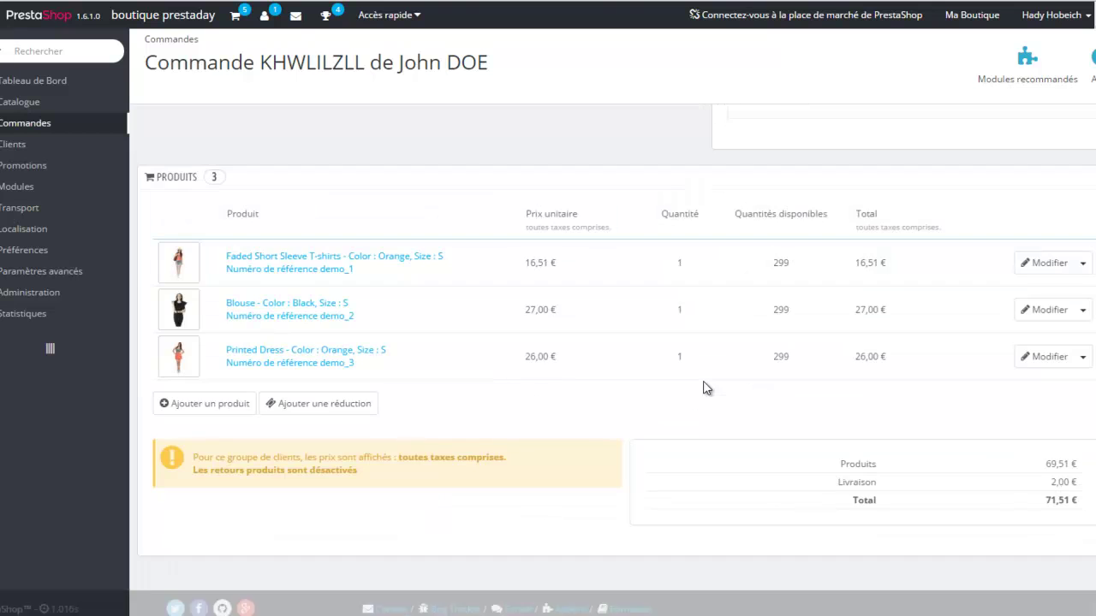
pyautogui.scroll(10, 703, 388)
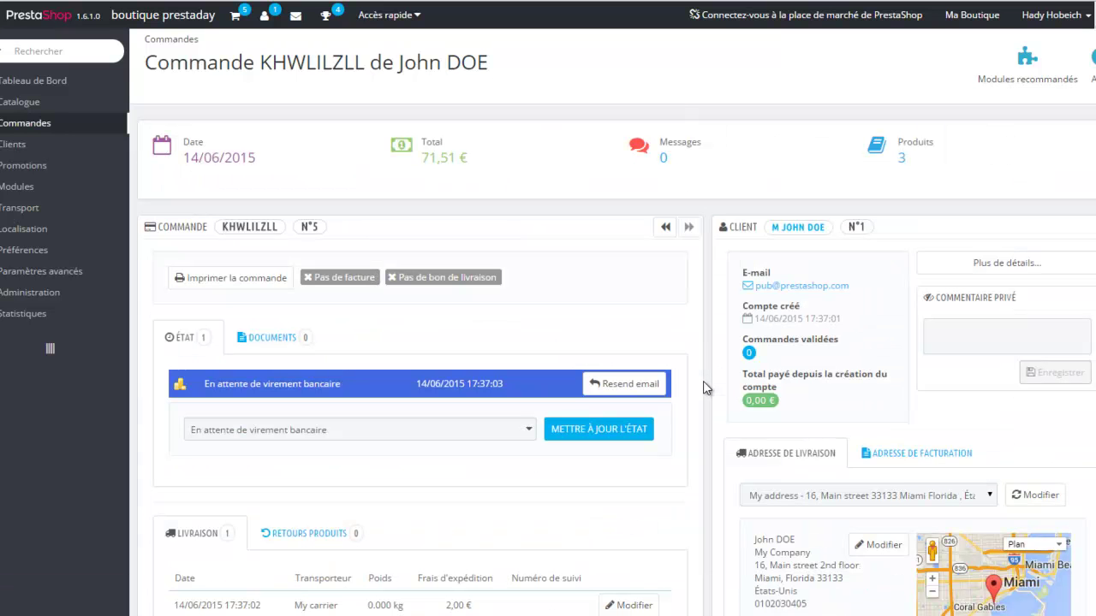
pyautogui.scroll(-3, 703, 388)
pyautogui.scroll(-3, 703, 388)
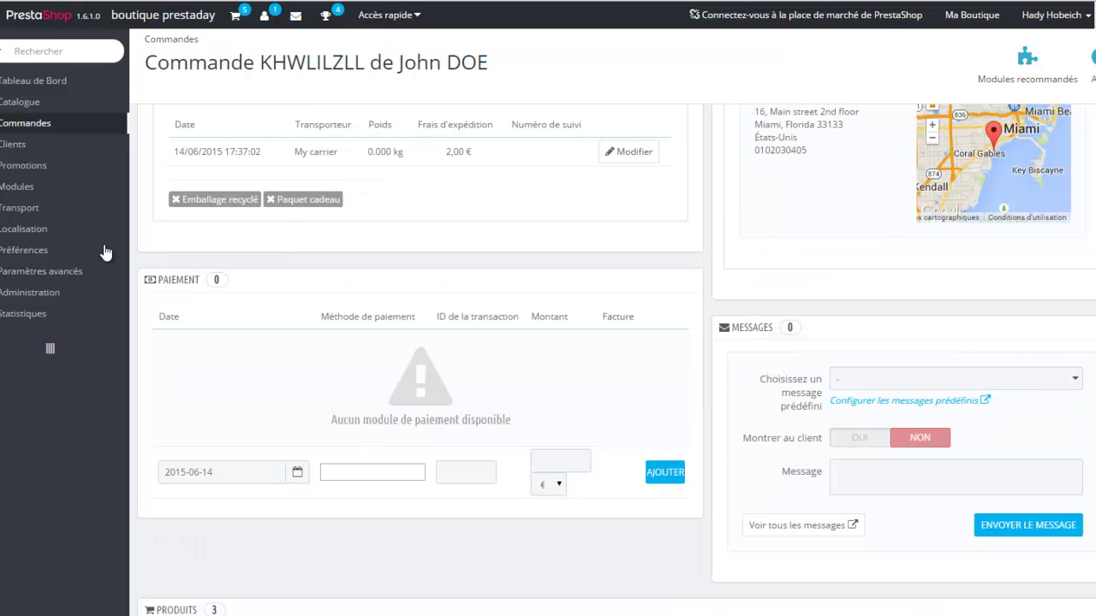
# - Open the modules list and browse the available and installed modules
pyautogui.moveTo(12, 188)
pyautogui.click(152, 187)
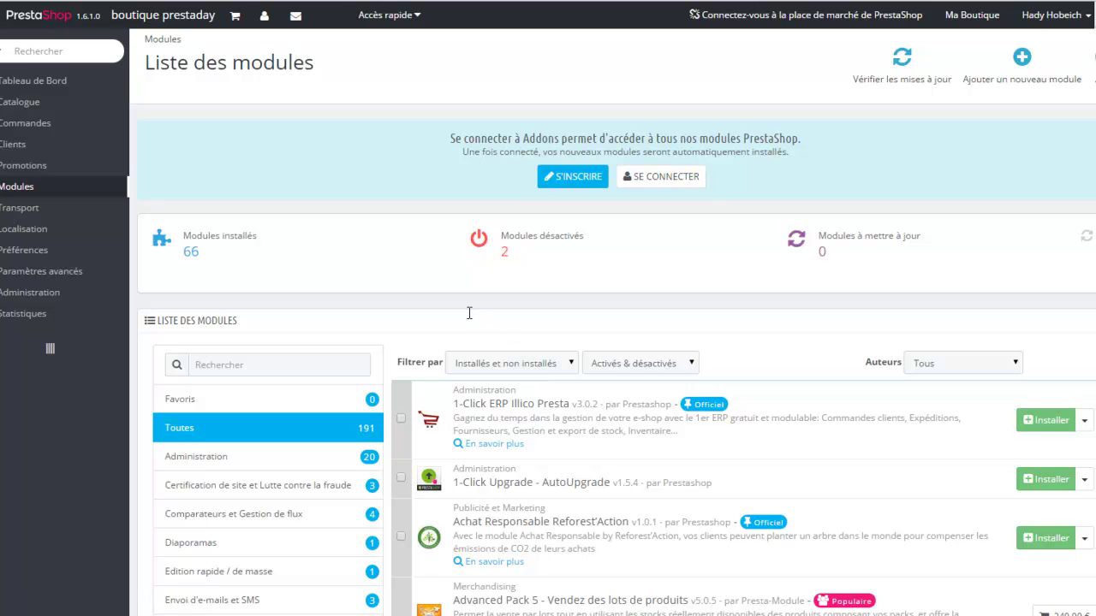
pyautogui.scroll(-5, 469, 317)
pyautogui.scroll(-8, 469, 317)
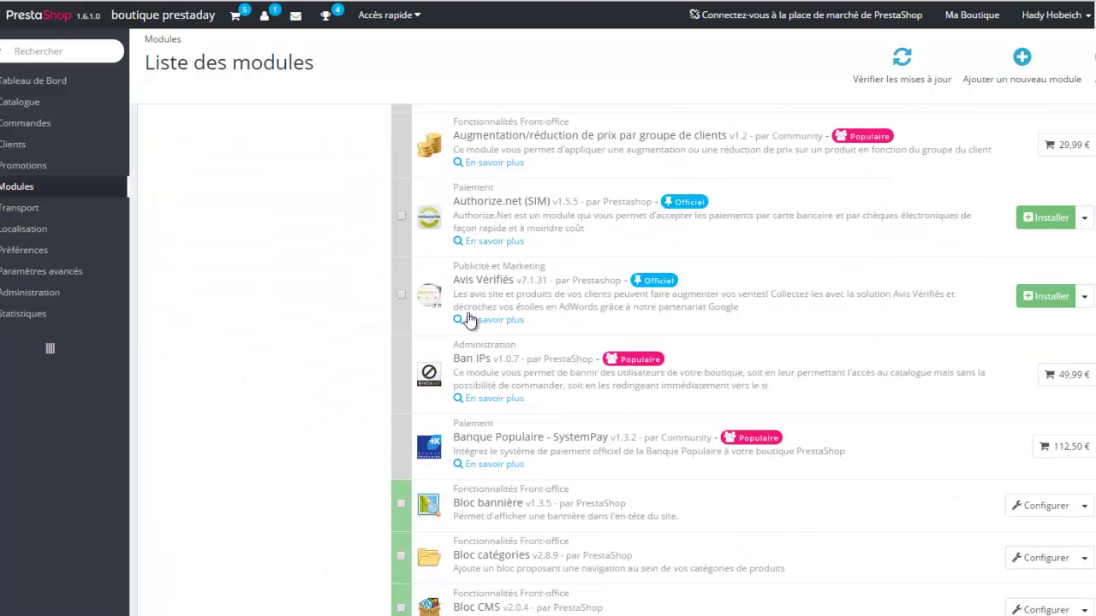
pyautogui.scroll(13, 470, 317)
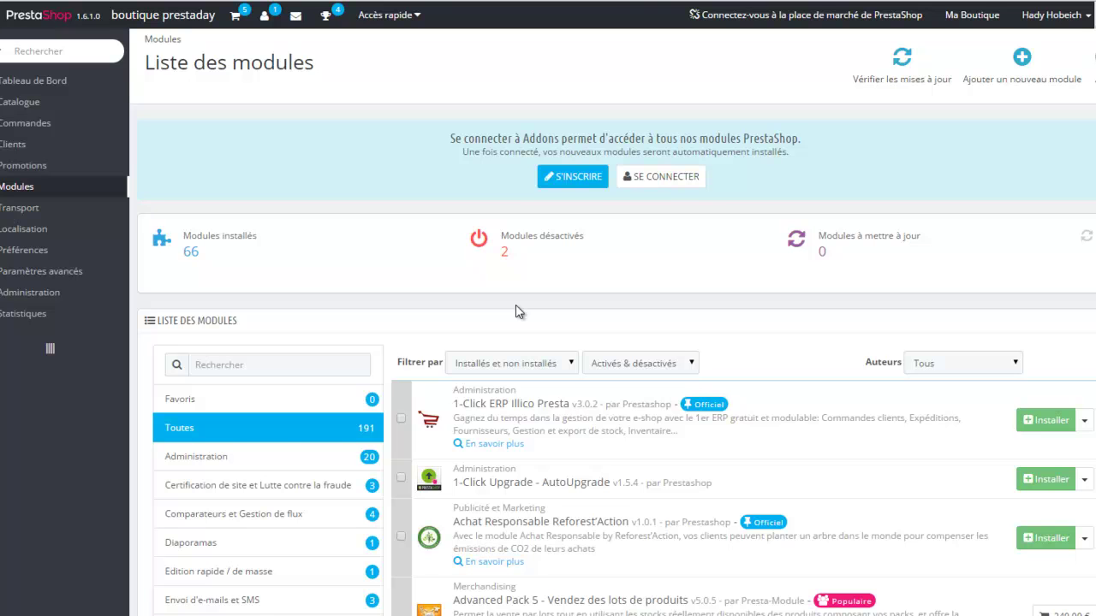
pyautogui.scroll(-13, 517, 311)
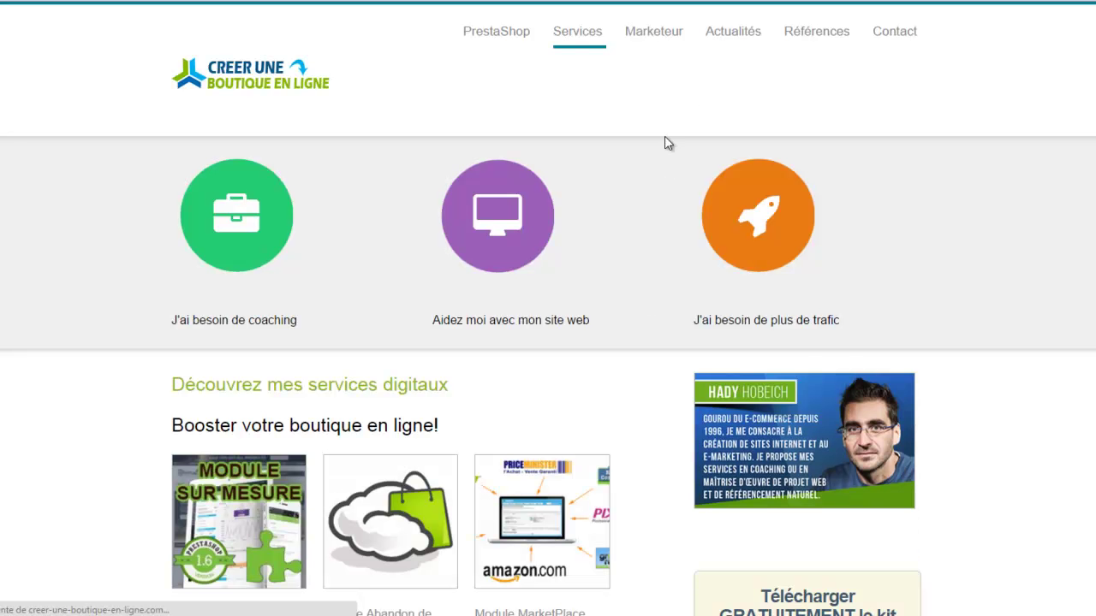
# - Switch to the Creer une boutique en ligne site and read its PrestaShop Day replay article under Actualités, declining incoming Skype calls
pyautogui.click(733, 34)
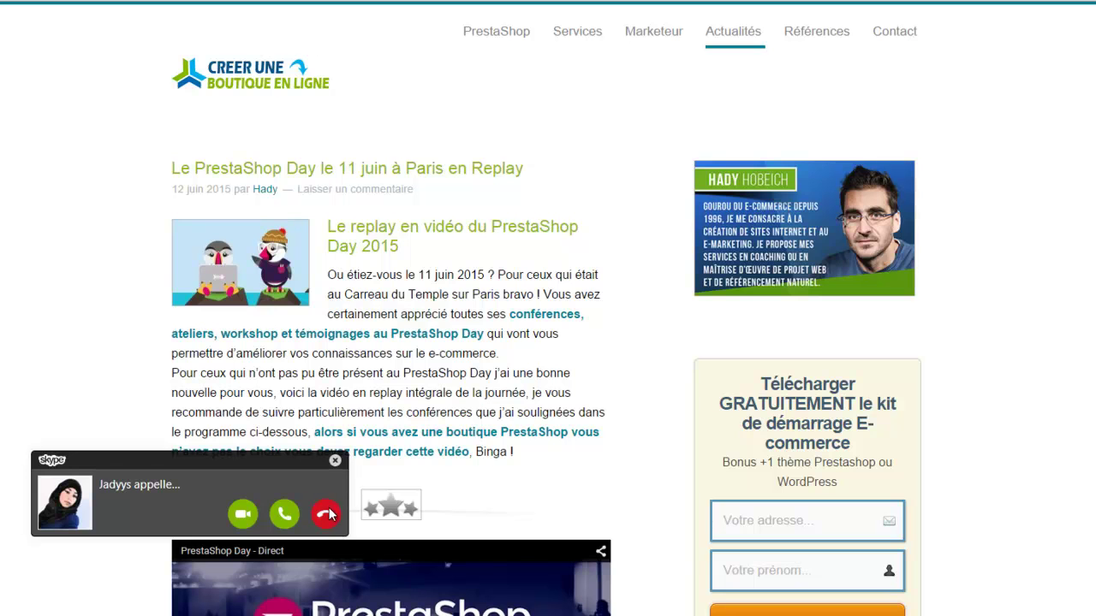
pyautogui.click(331, 514)
pyautogui.scroll(-5, 88, 445)
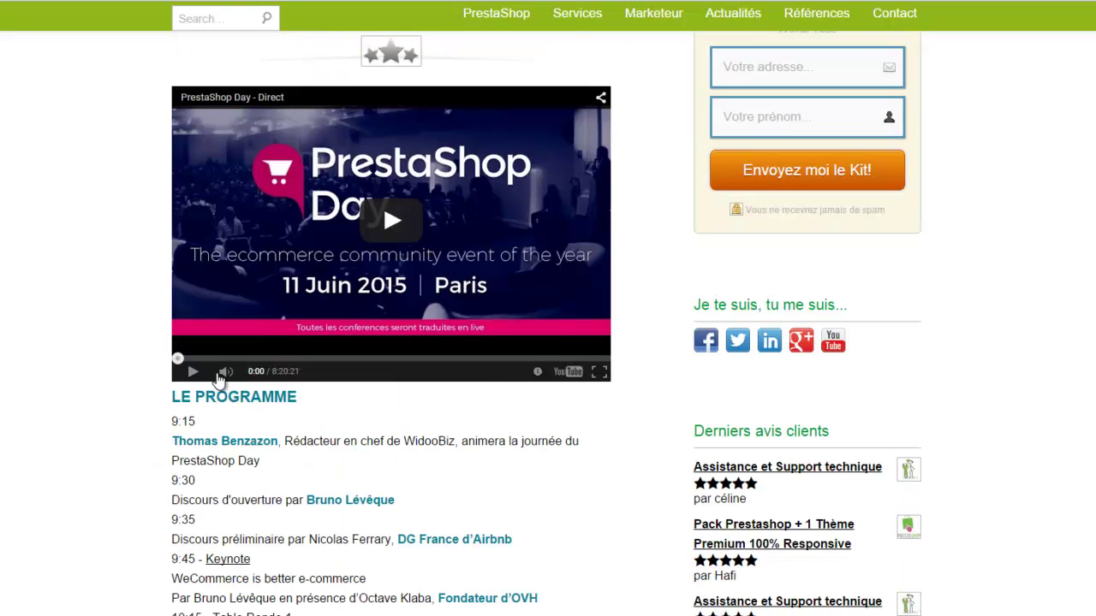
pyautogui.scroll(3, 308, 249)
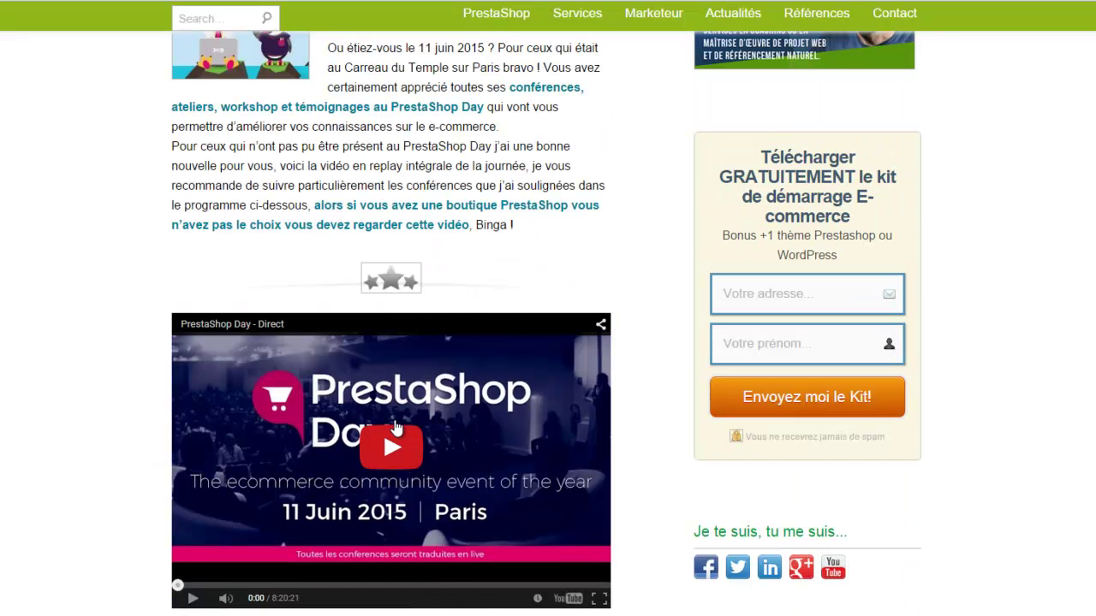
pyautogui.scroll(-3, 444, 428)
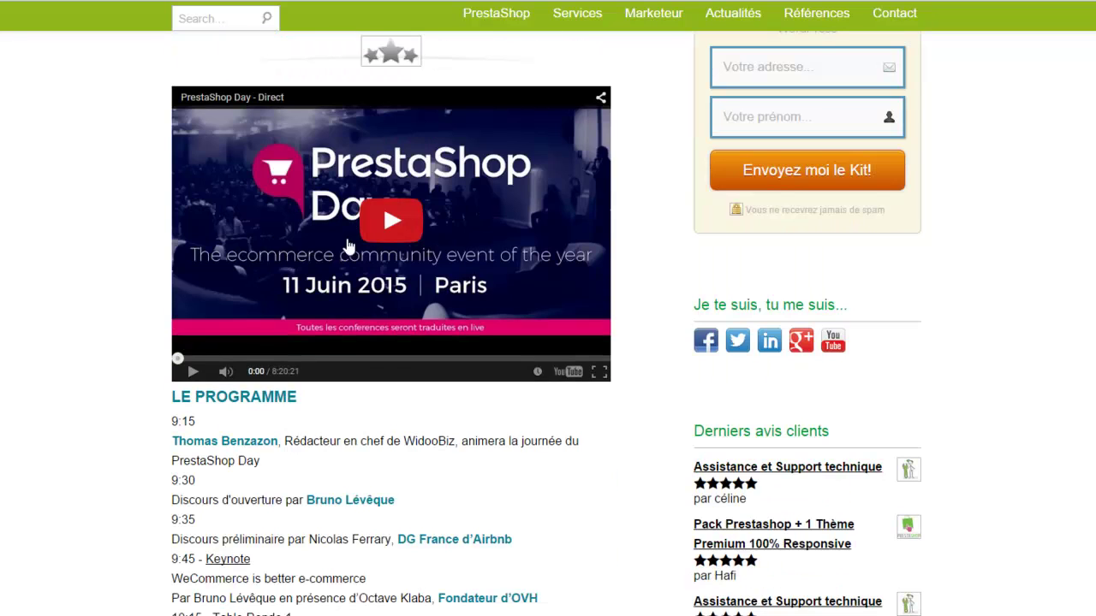
pyautogui.scroll(-3, 350, 399)
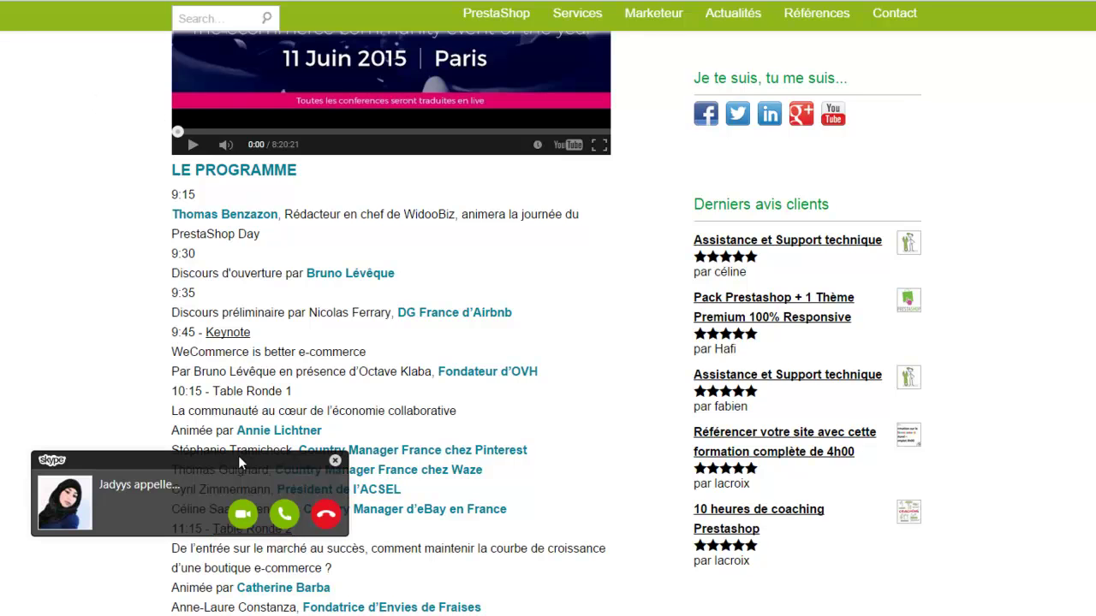
pyautogui.click(337, 527)
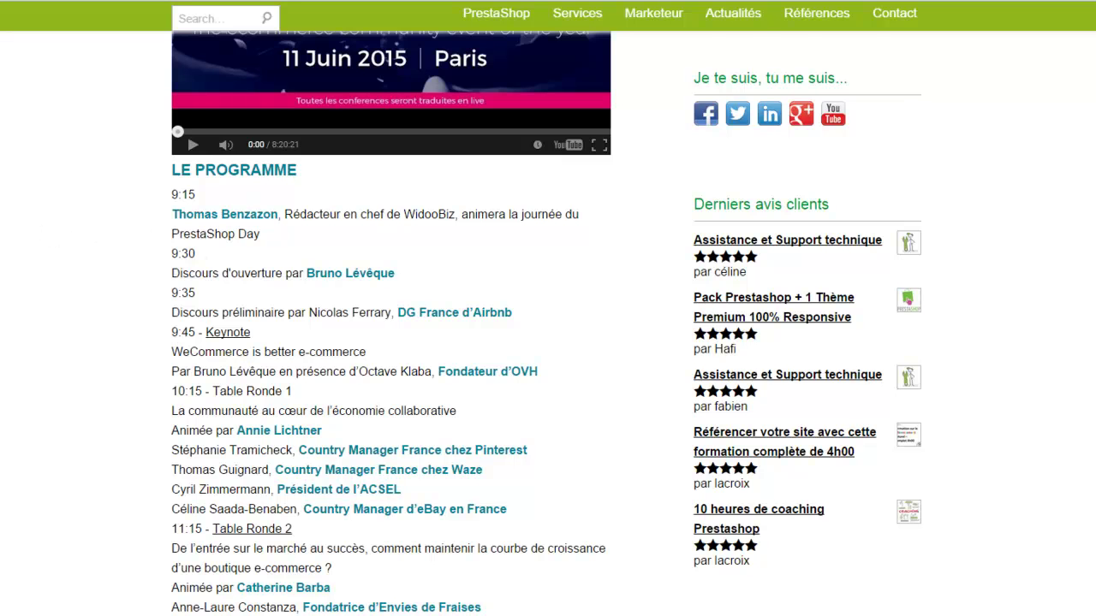
pyautogui.scroll(8, 319, 593)
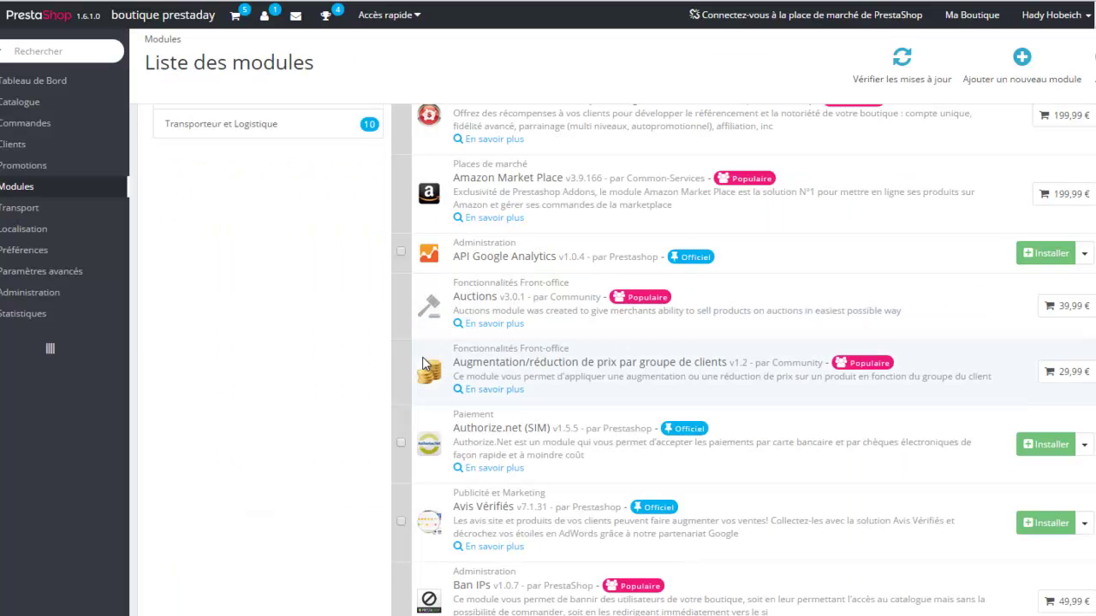
# - Return to the PrestaShop modules list and examine its categories, filters and module entries
pyautogui.scroll(10, 385, 283)
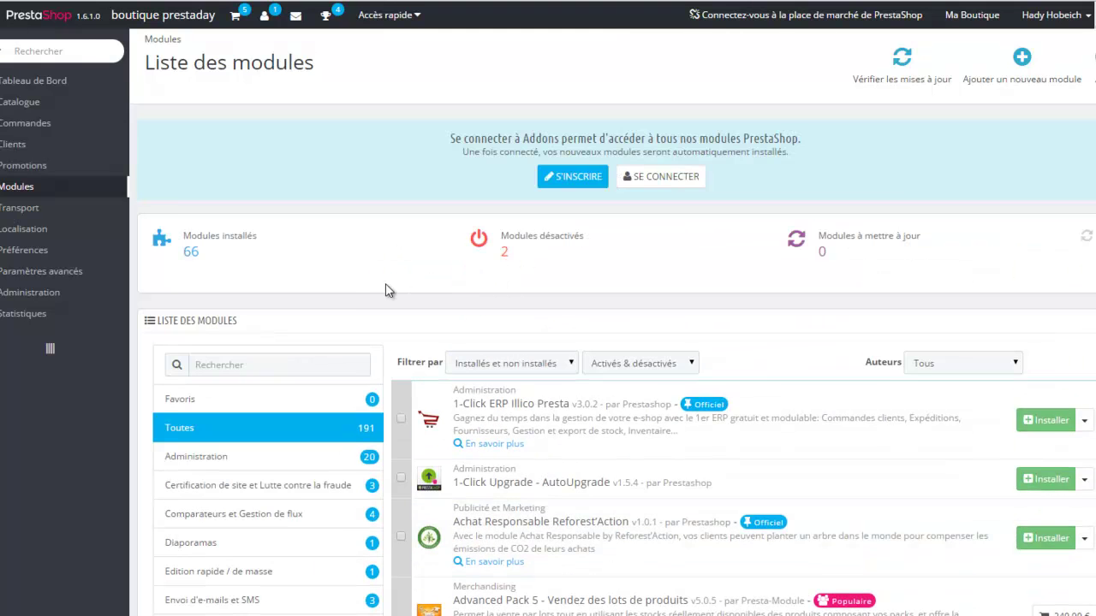
pyautogui.scroll(-3, 385, 283)
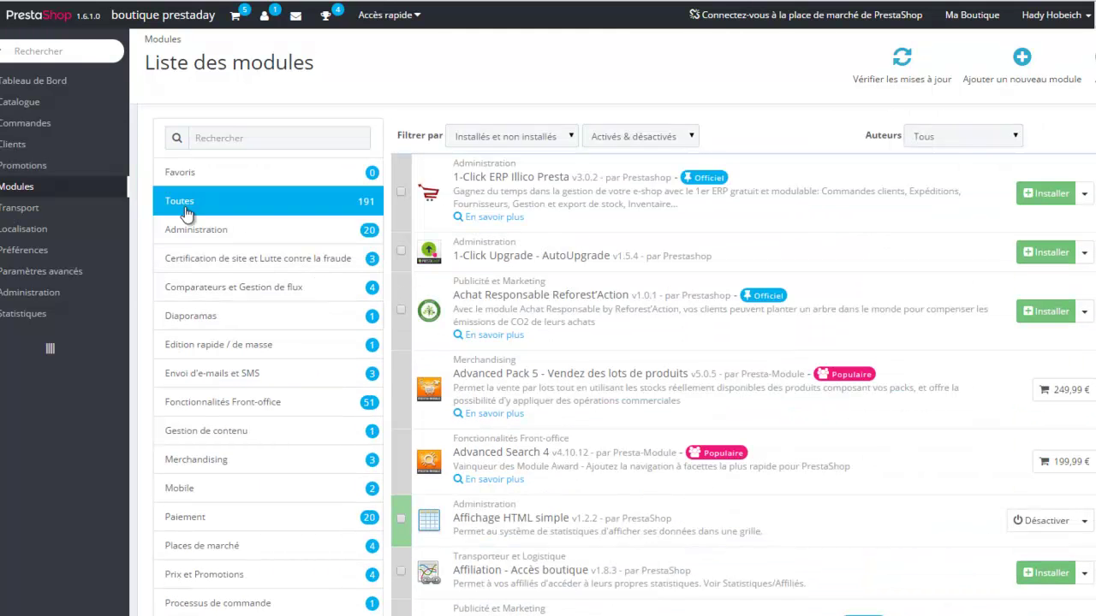
pyautogui.scroll(-5, 297, 313)
pyautogui.scroll(8, 295, 318)
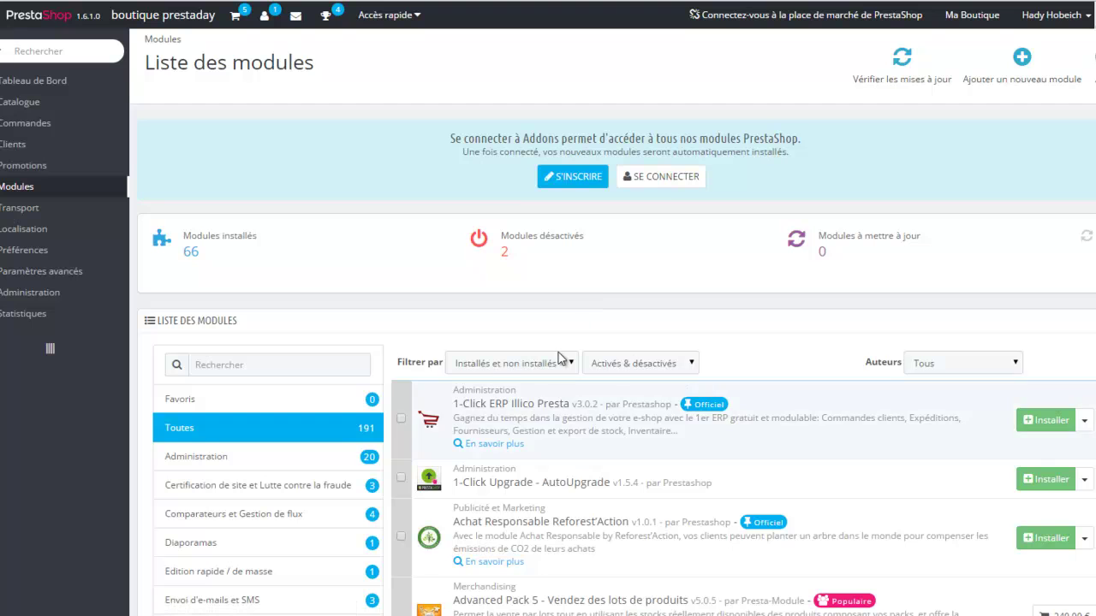
pyautogui.scroll(-3, 537, 356)
pyautogui.scroll(-12, 537, 356)
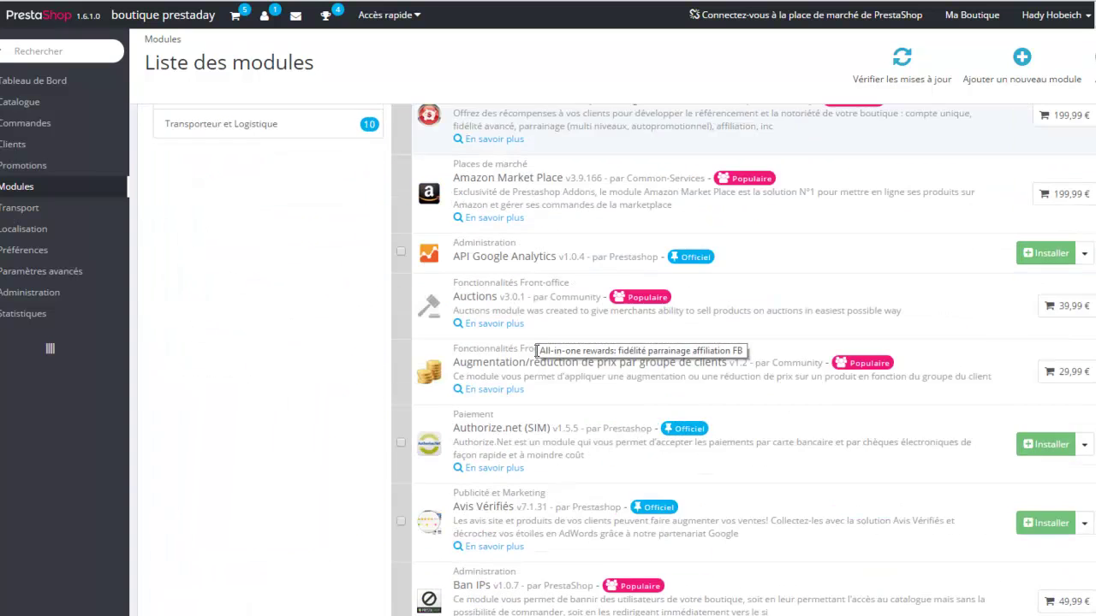
pyautogui.scroll(15, 489, 433)
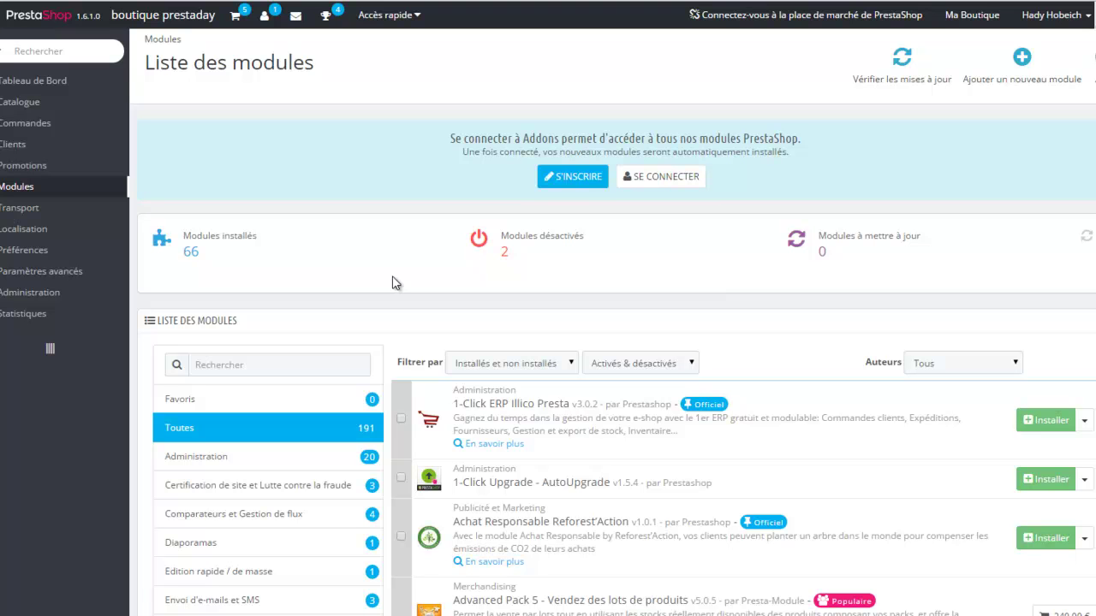
pyautogui.scroll(-3, 392, 275)
pyautogui.scroll(3, 392, 276)
# - View the shop's carriers list and look over the Localisation and Administration options
pyautogui.click(15, 218)
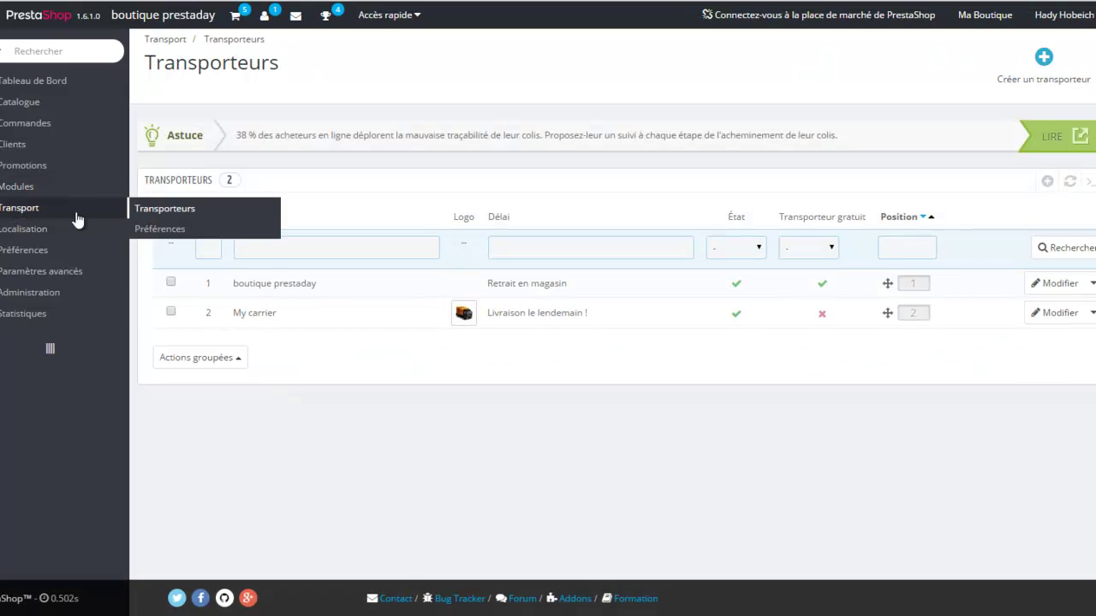
pyautogui.moveTo(12, 243)
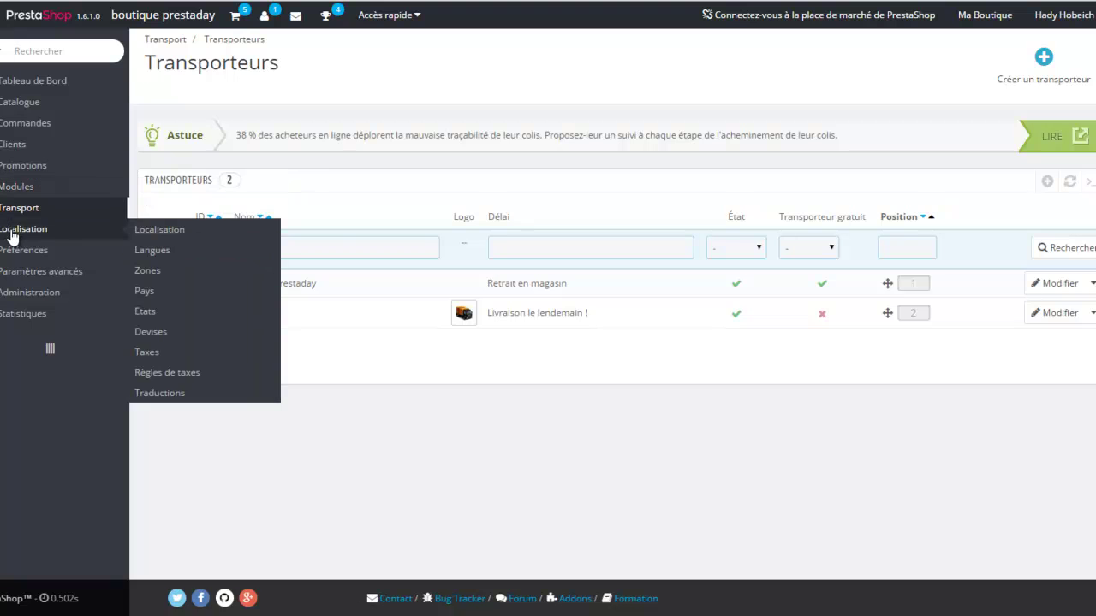
pyautogui.moveTo(10, 274)
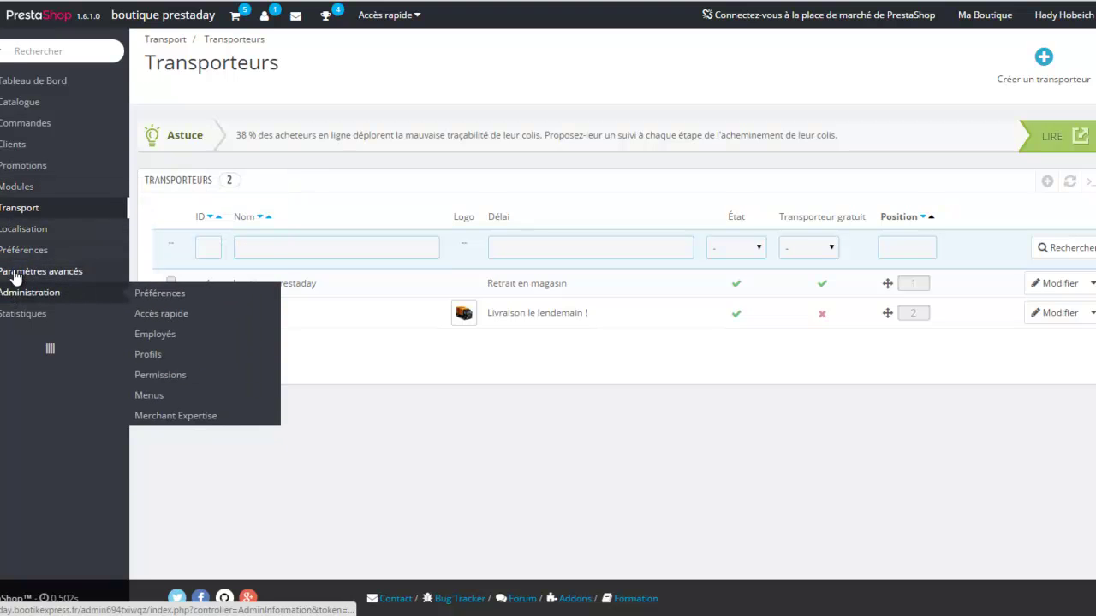
# - Put the shop in maintenance by setting Activer la boutique to NON, adding the current IP as maintenance IP, and saving
pyautogui.click(162, 454)
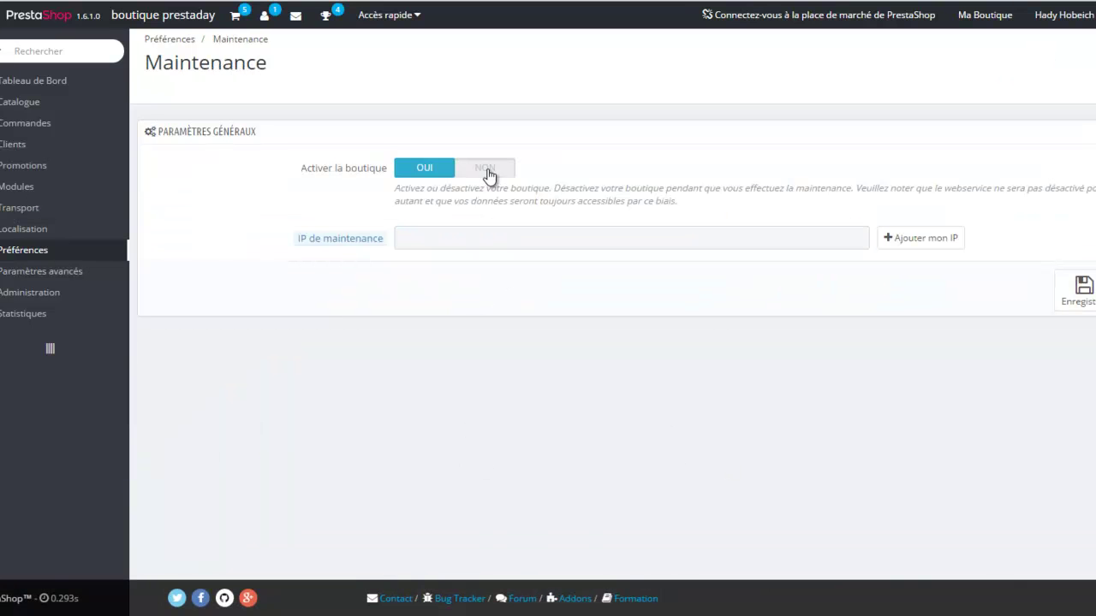
pyautogui.click(486, 171)
pyautogui.click(951, 249)
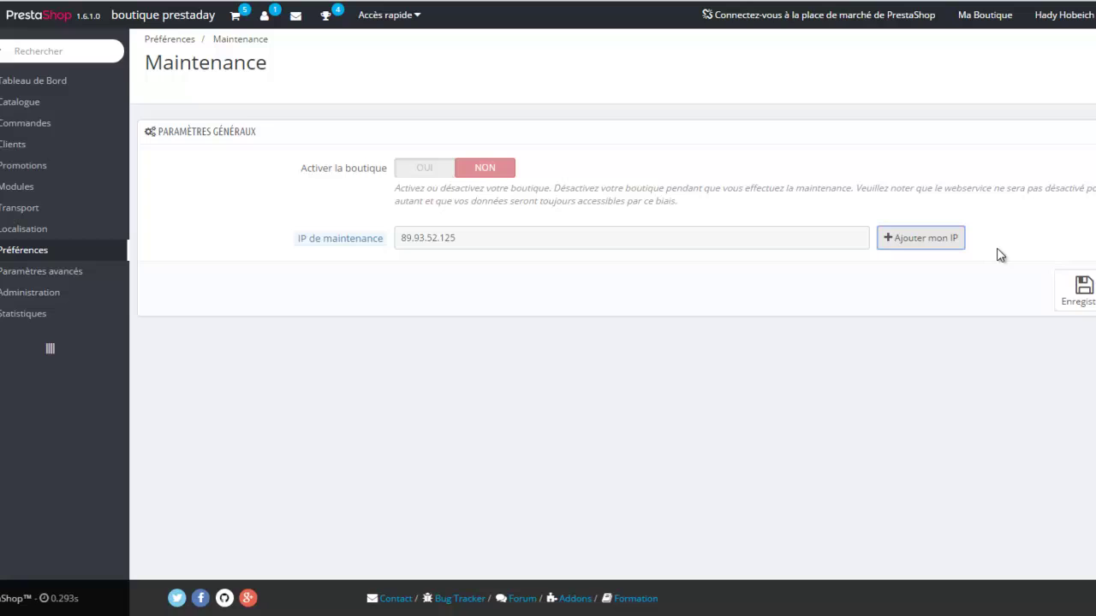
pyautogui.click(1081, 291)
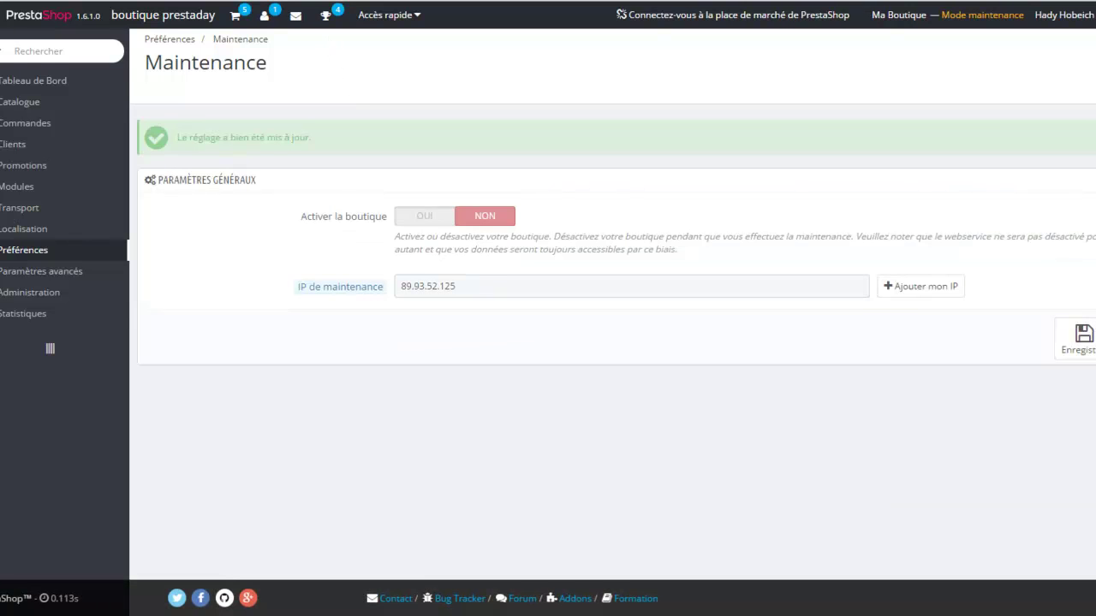
# - Return to the dashboard and look over the maintenance indicator, quick access, search and menu display controls
pyautogui.click(35, 80)
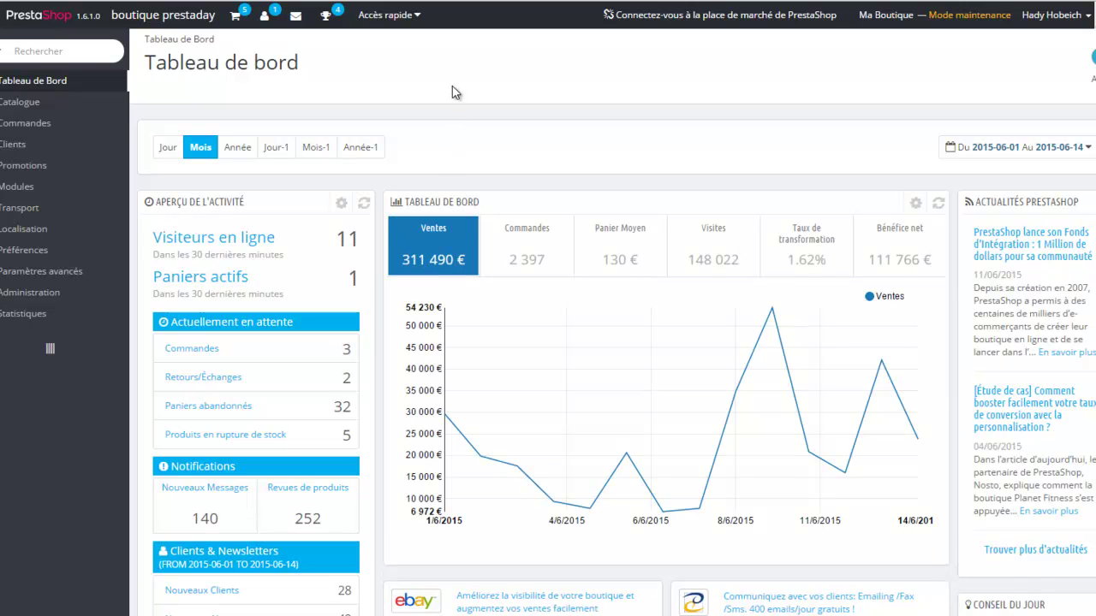
pyautogui.moveTo(957, 17)
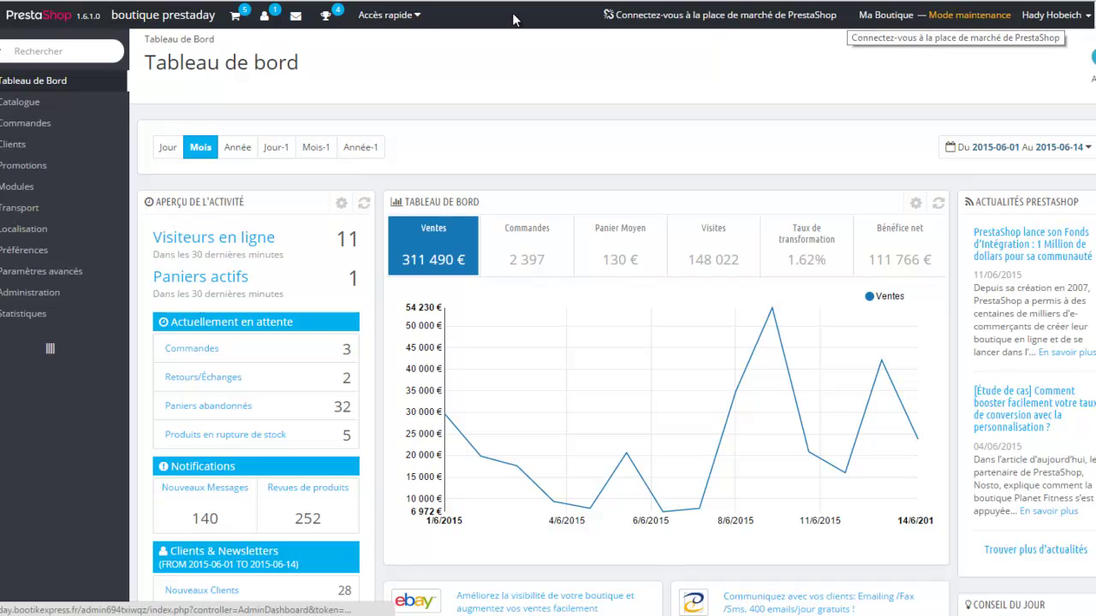
pyautogui.click(416, 17)
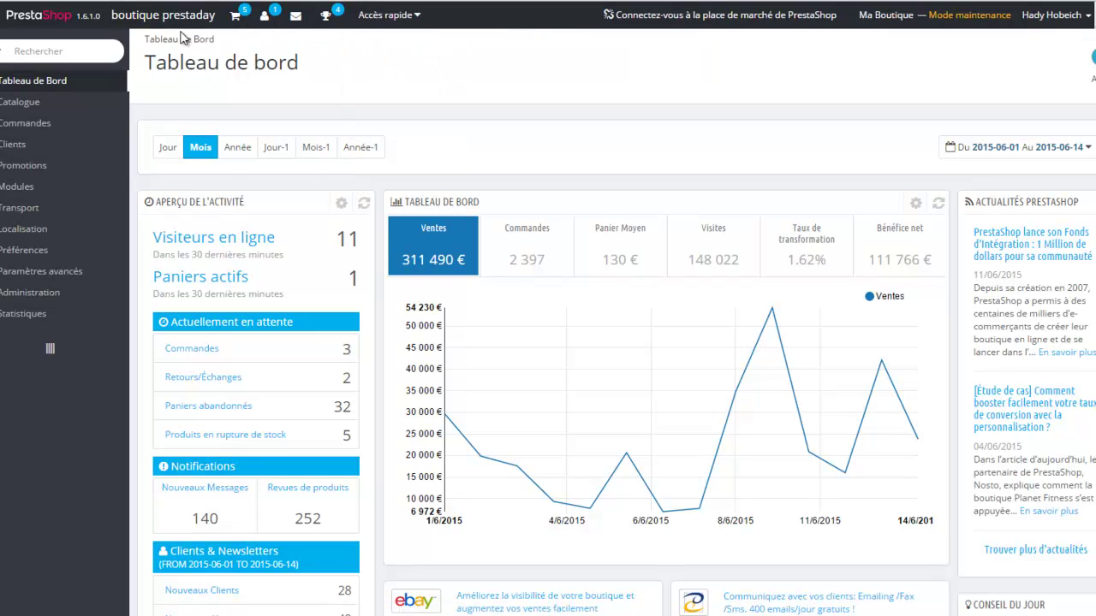
pyautogui.click(62, 52)
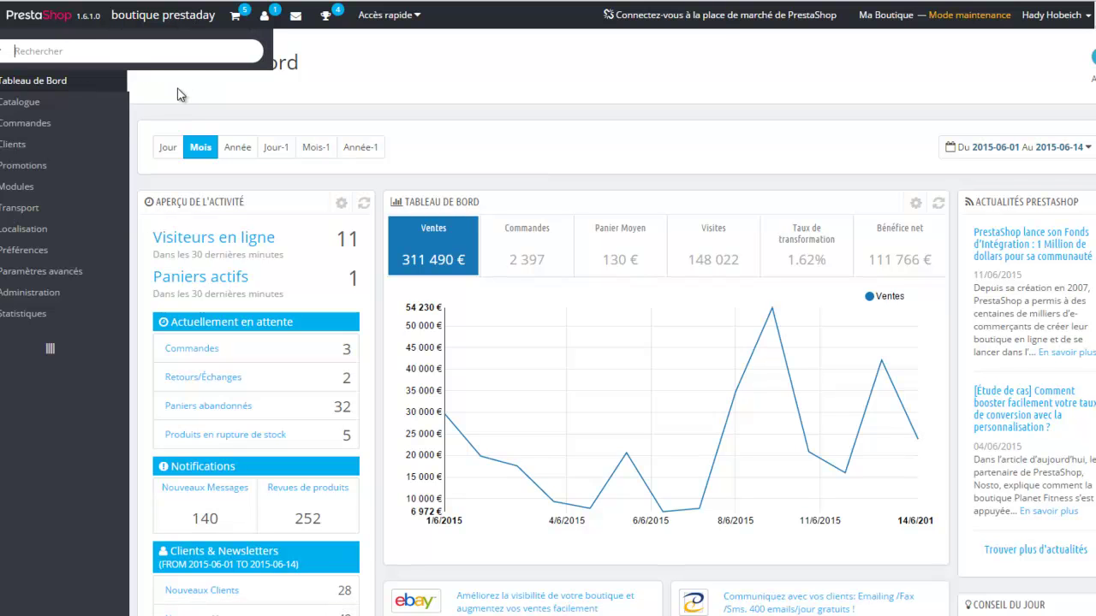
pyautogui.click(50, 349)
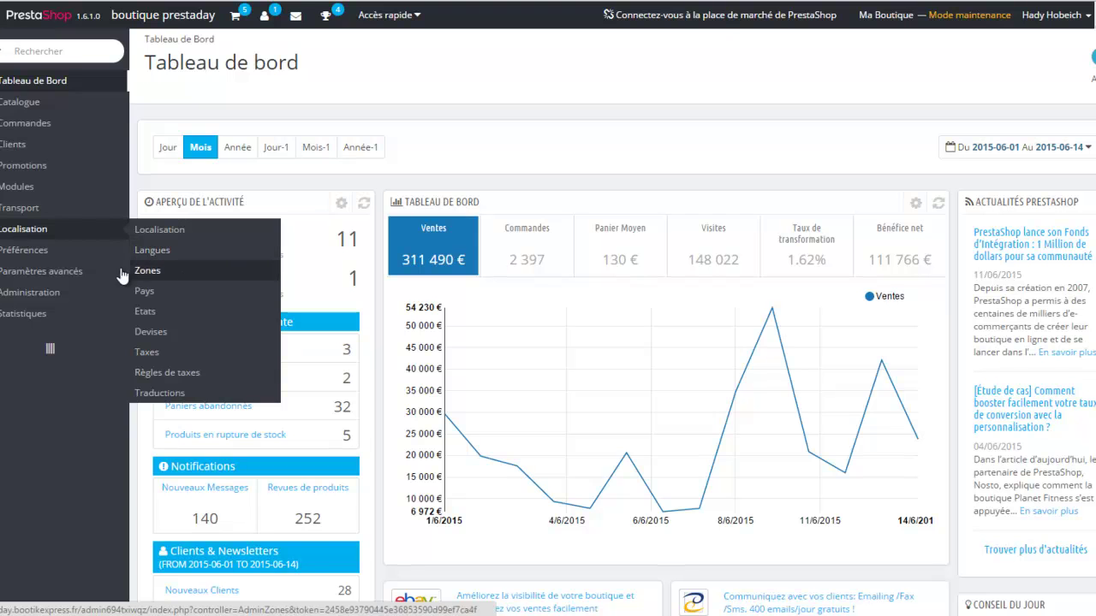
# - Open the Localisation settings and review the localisation pack import, default parameters, local units and advanced identifiers
pyautogui.click(171, 229)
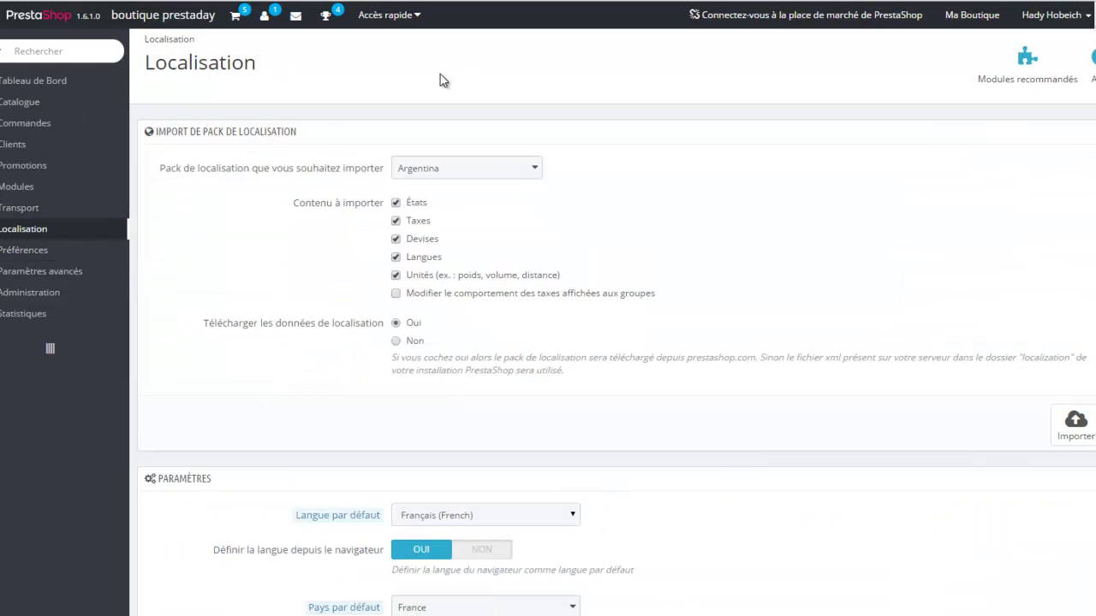
pyautogui.scroll(-7, 712, 238)
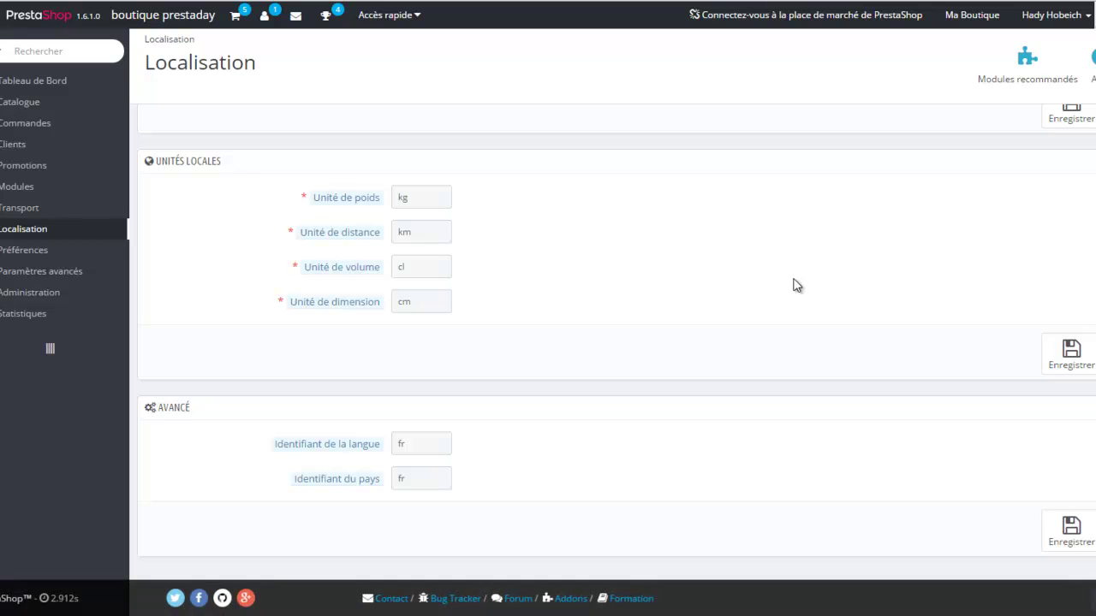
# - Return from the Localisation page to the dashboard and look over its activity overview, sales charts and recent orders
pyautogui.scroll(7, 795, 284)
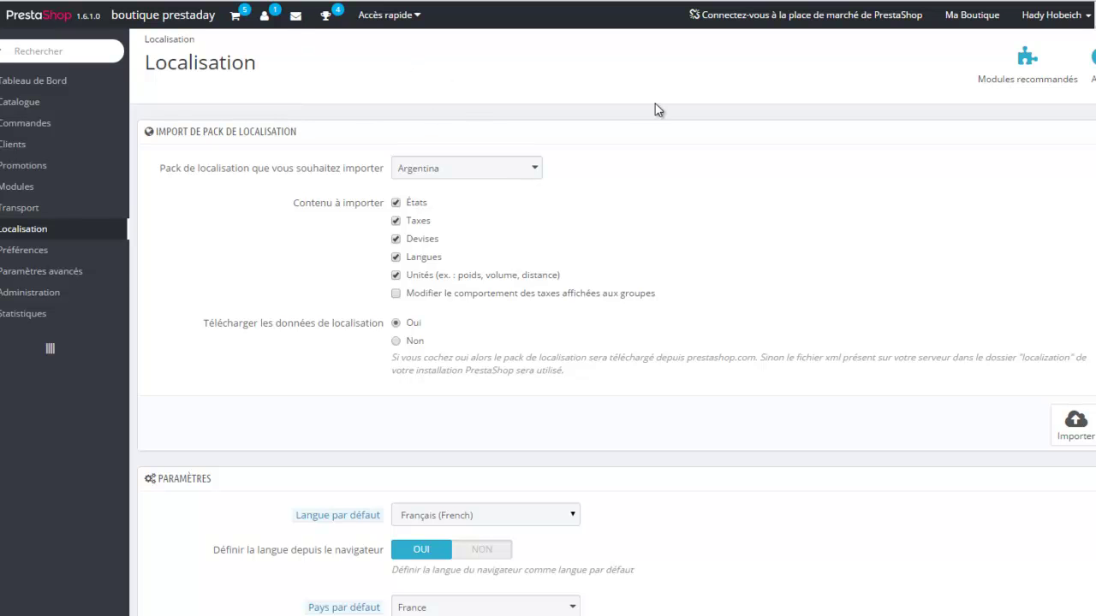
pyautogui.click(38, 85)
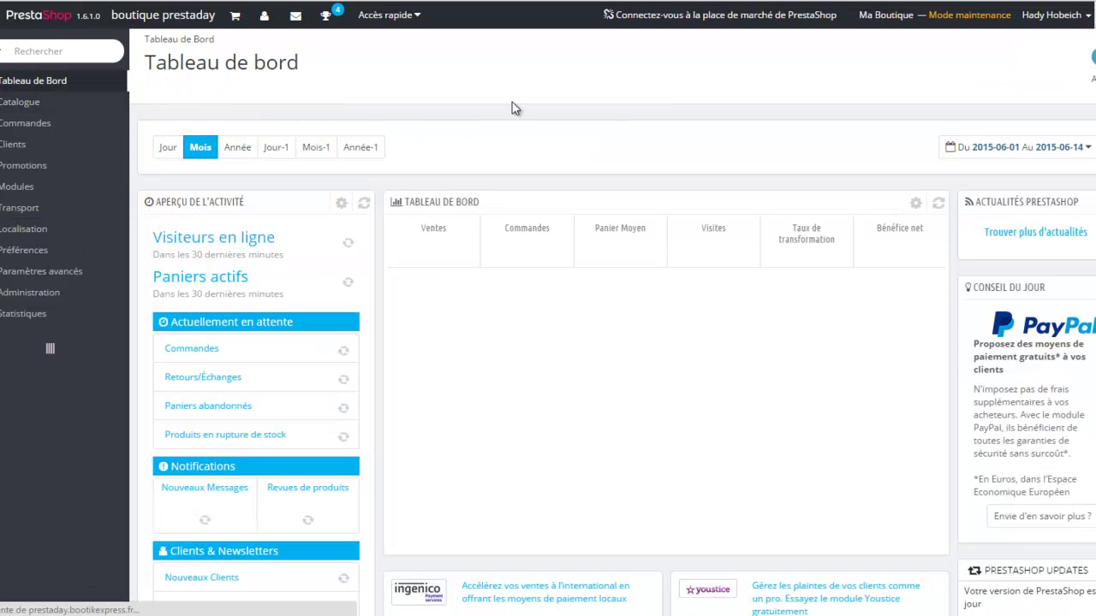
pyautogui.scroll(-5, 512, 108)
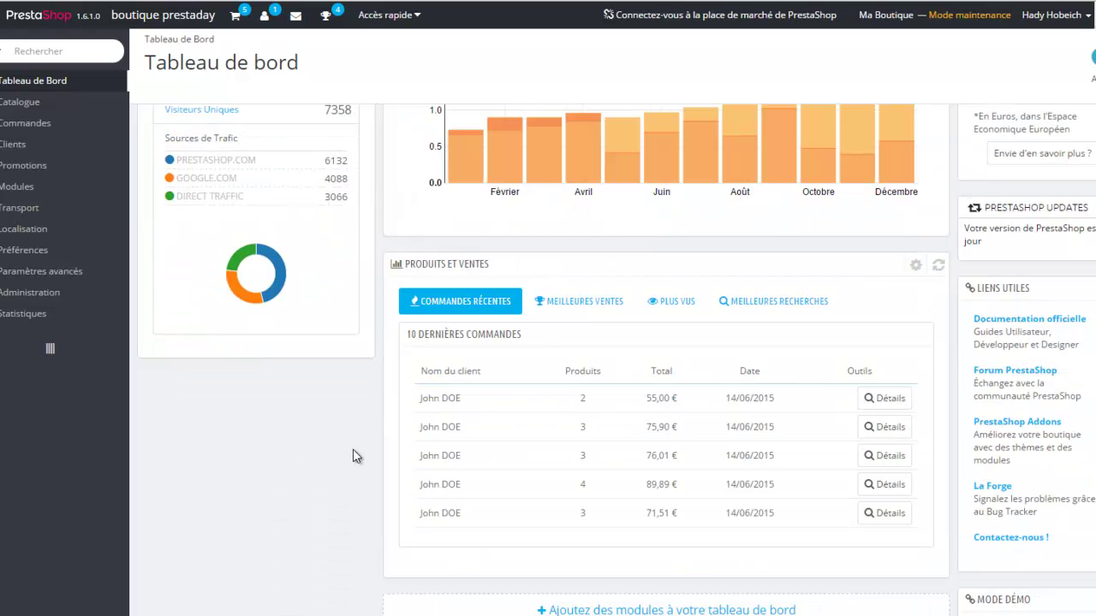
pyautogui.scroll(-2, 334, 455)
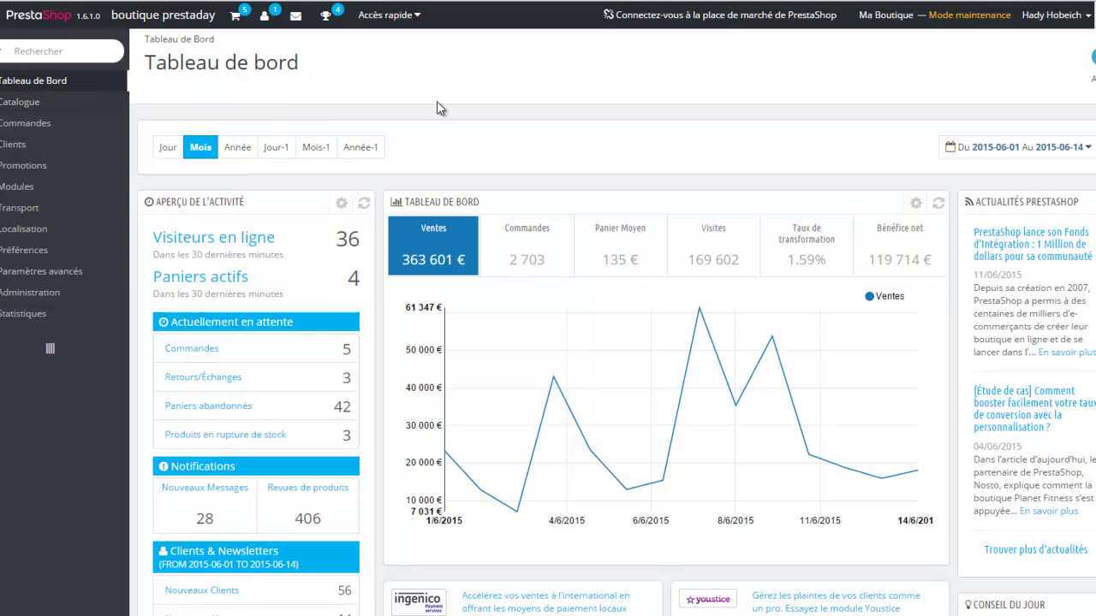
# - Switch to the PowerPoint presentation and display its first slide, the VIDEOS & TUTOS title slide
pyautogui.moveTo(1, 94)
pyautogui.hotkey('alt', 'Tab')
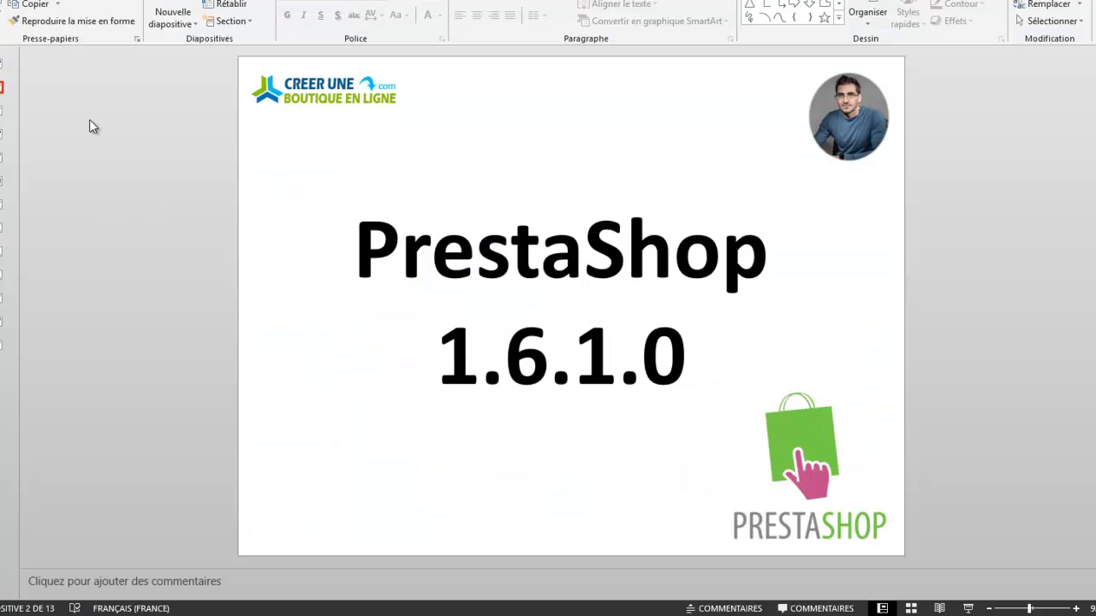
pyautogui.click(3, 69)
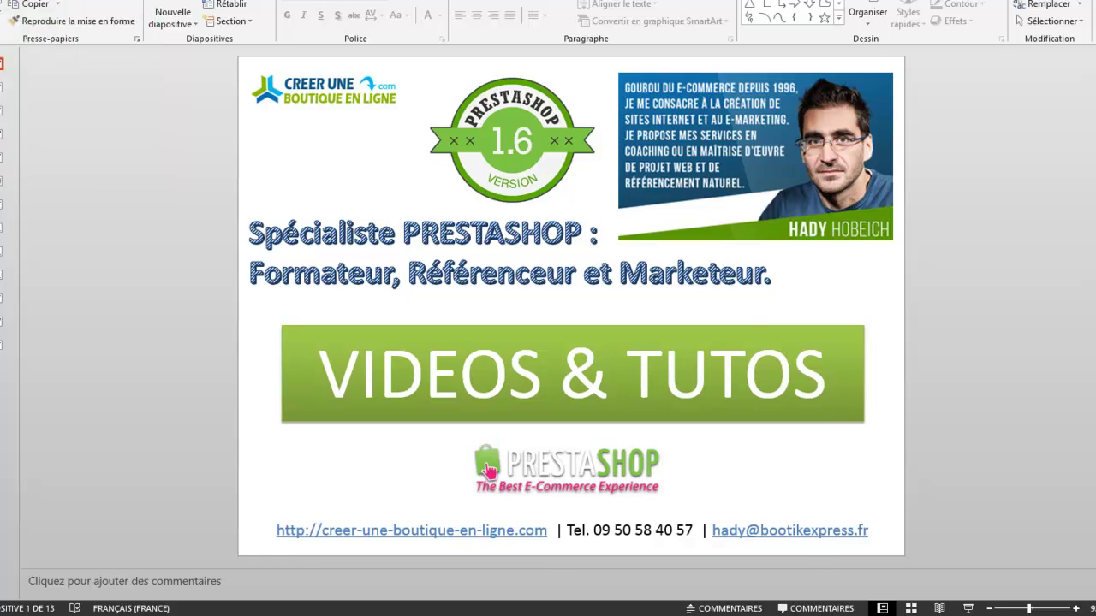
# - Switch to the browser's PrestaShop developer versions page and highlight its heading and the PrestaShop 1.6.1.0 RC4 release name
pyautogui.click(77, 129)
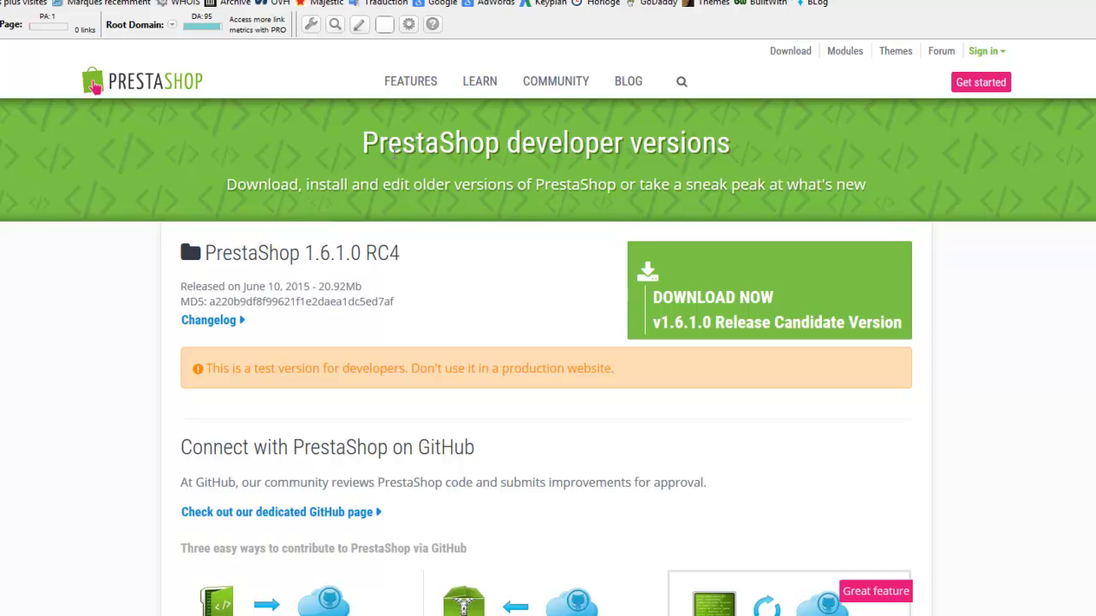
pyautogui.moveTo(363, 146); pyautogui.dragTo(589, 149)
pyautogui.click(589, 150)
pyautogui.moveTo(520, 145); pyautogui.dragTo(700, 148)
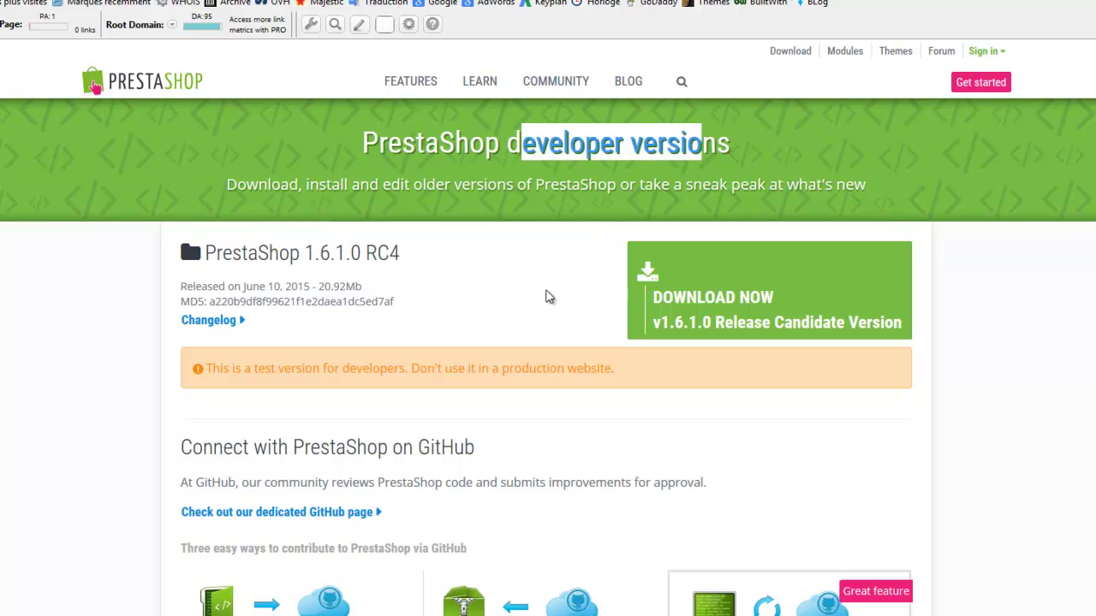
pyautogui.click(553, 299)
pyautogui.moveTo(232, 253); pyautogui.dragTo(362, 254)
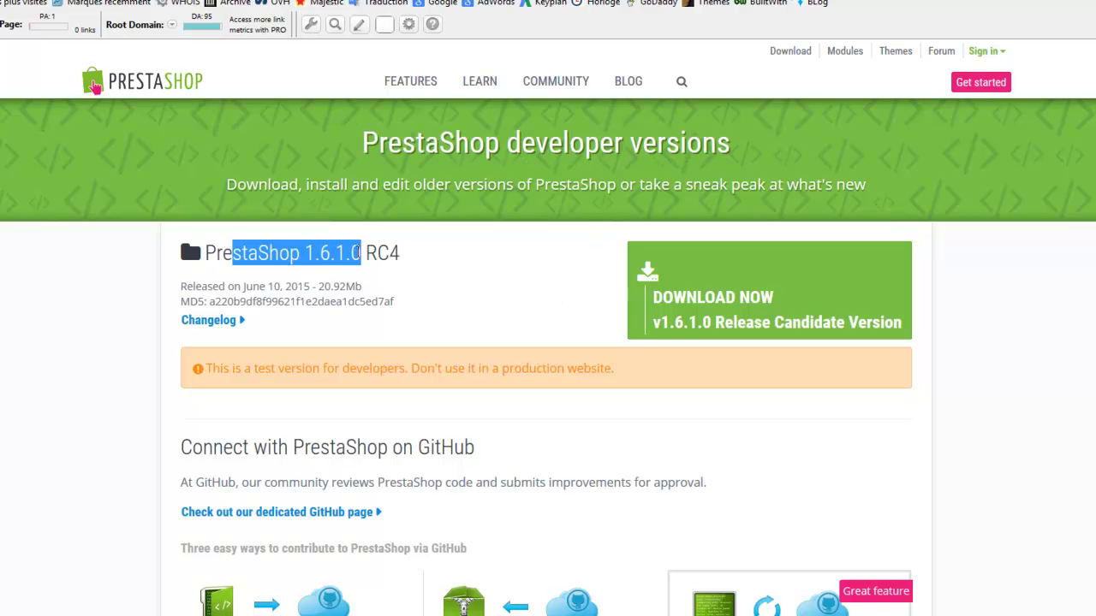
pyautogui.click(469, 279)
# - Point out the release date and the warning against using the test version in production by selecting their text
pyautogui.moveTo(208, 287); pyautogui.dragTo(281, 286)
pyautogui.click(281, 286)
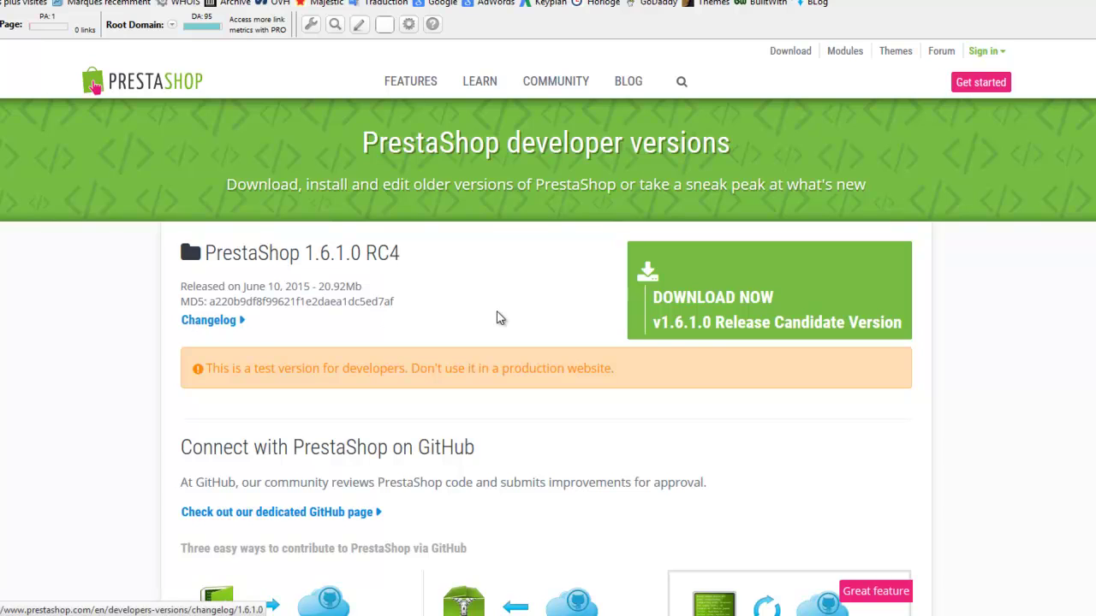
pyautogui.moveTo(416, 369); pyautogui.dragTo(611, 370)
pyautogui.click(610, 371)
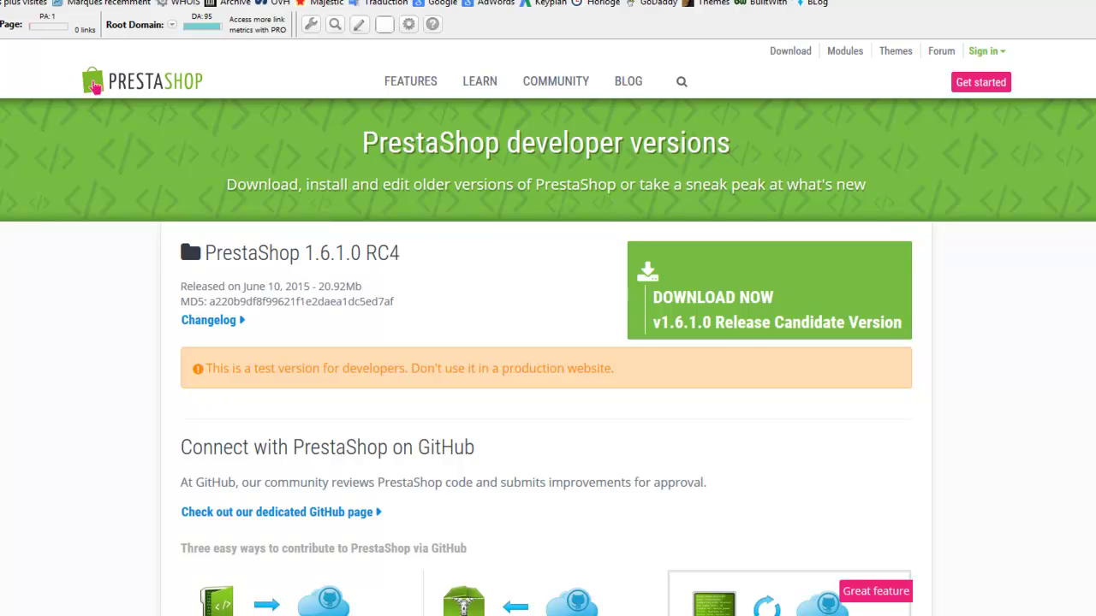
# - Switch back to the PowerPoint title slide to show the website and contact details
pyautogui.click(74, 166)
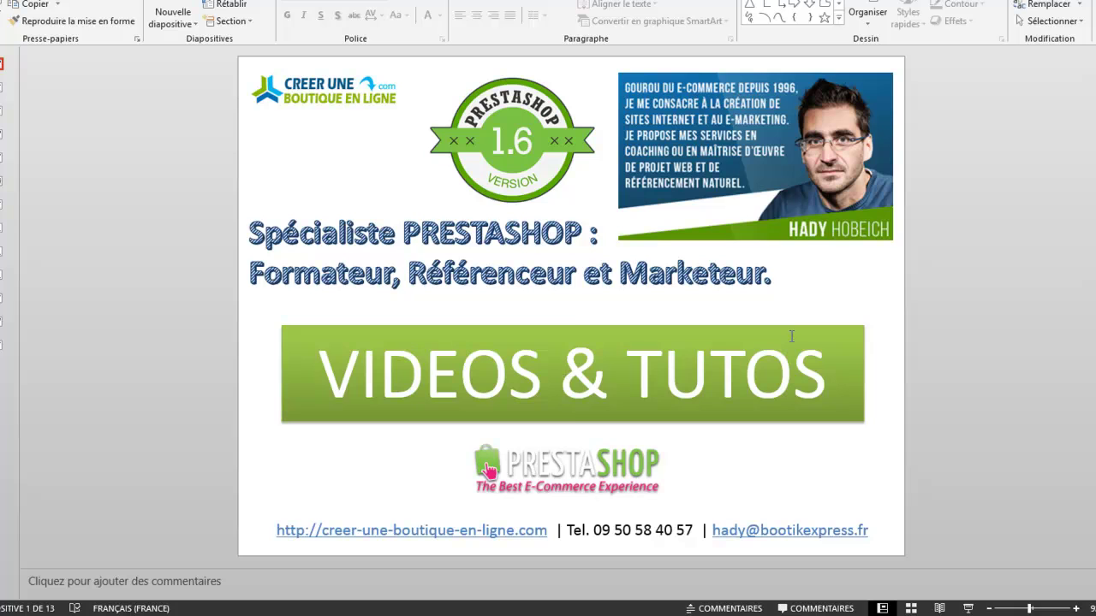
pyautogui.click(940, 299)
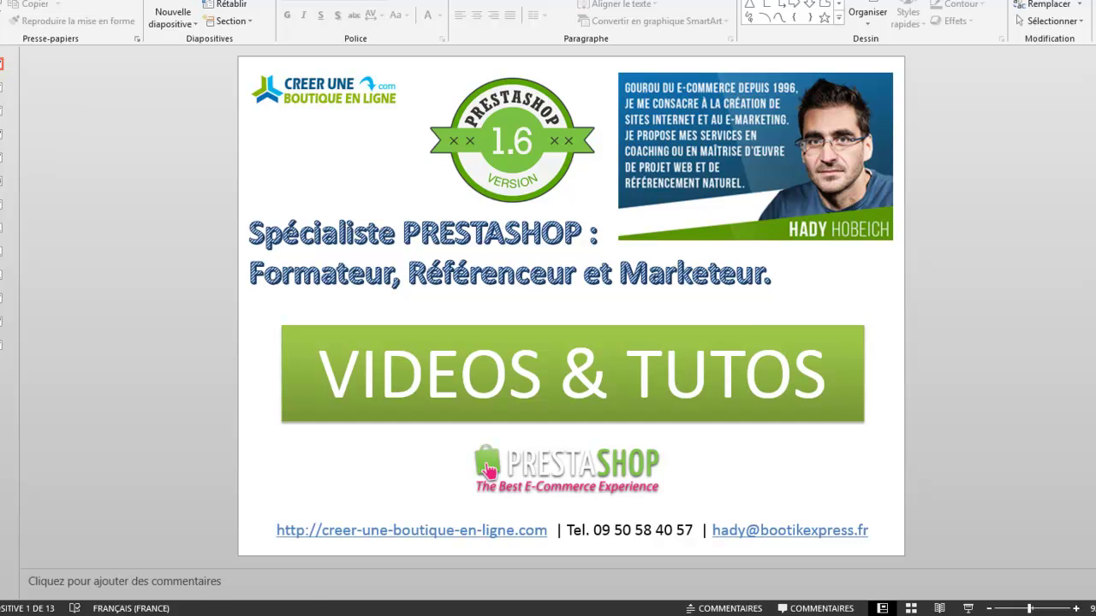
pyautogui.keyDown('ctrl'); pyautogui.click(488, 469); pyautogui.keyUp('ctrl')
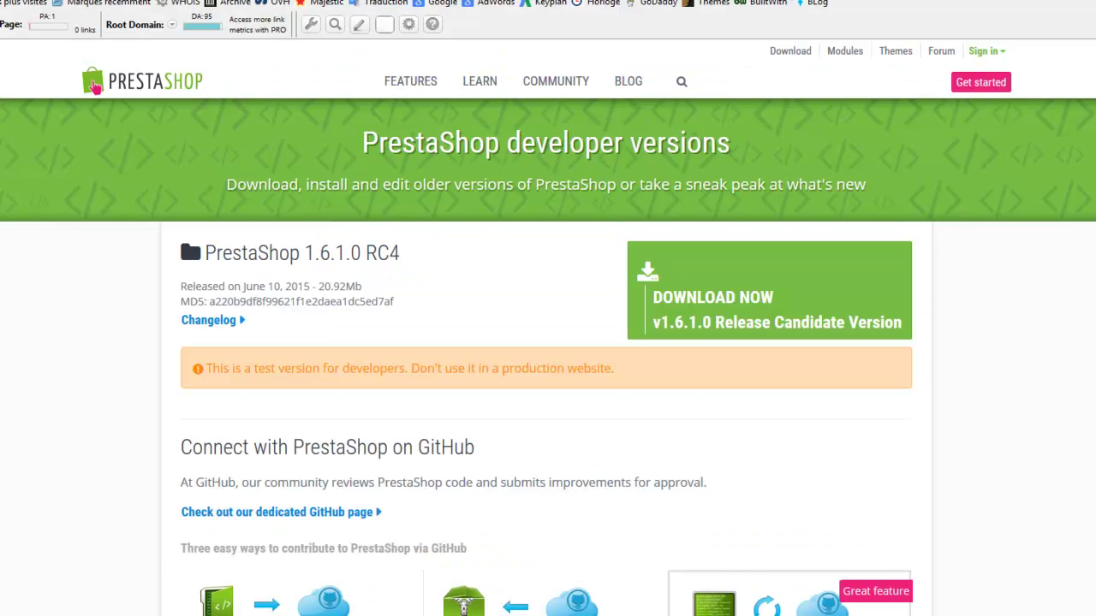
# - Switch to the Creer une boutique en ligne site and look over the PrestaShop Day replay article and the starter kit sign-up form
pyautogui.hotkey('alt', 'Tab')
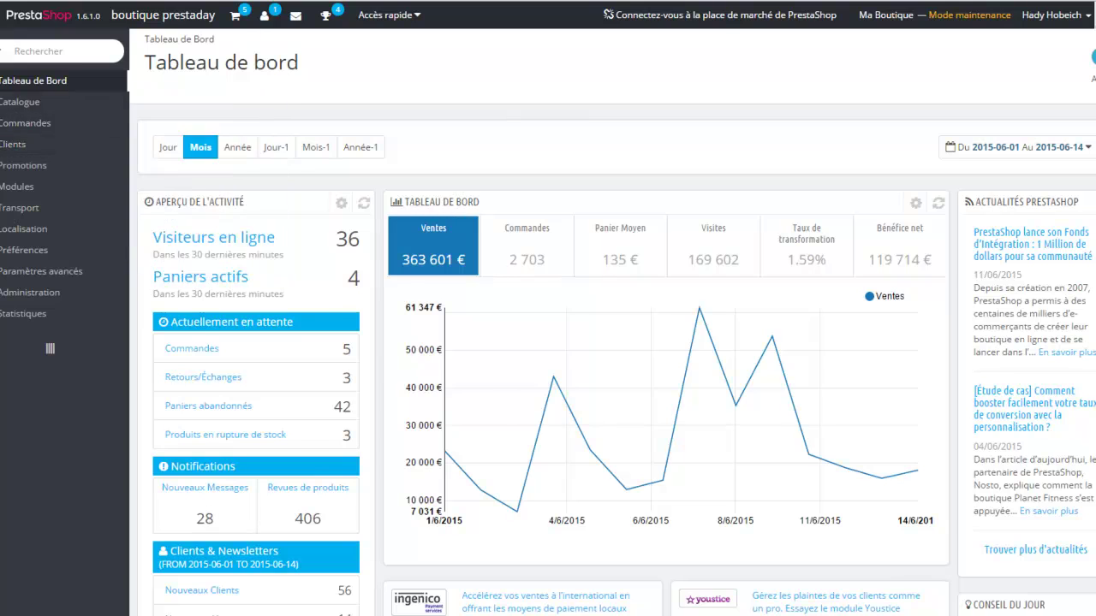
pyautogui.hotkey('alt', 'Tab')
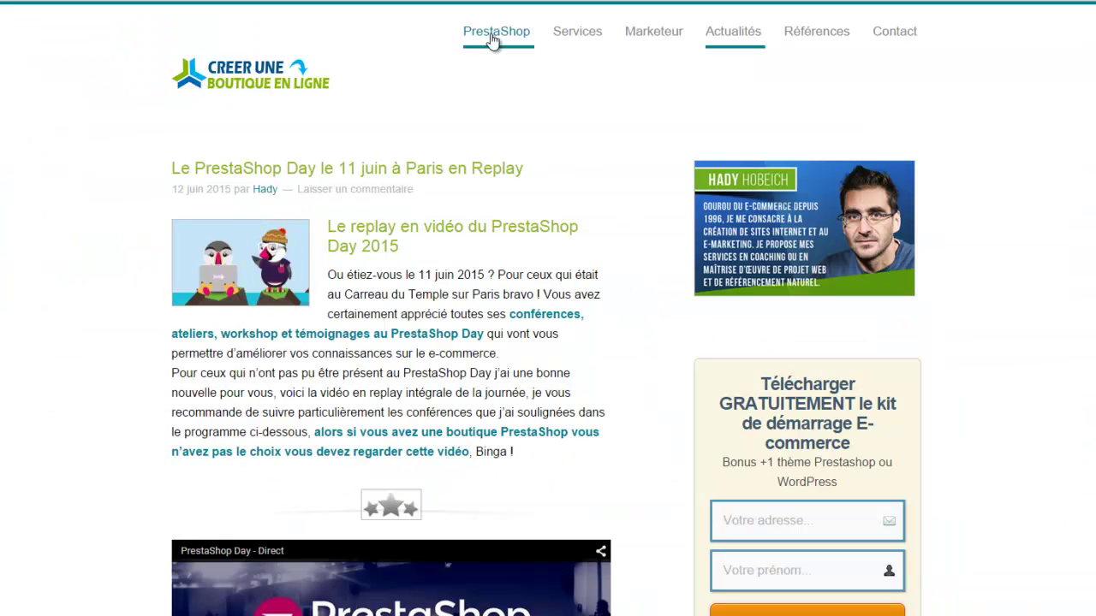
pyautogui.scroll(-3, 913, 503)
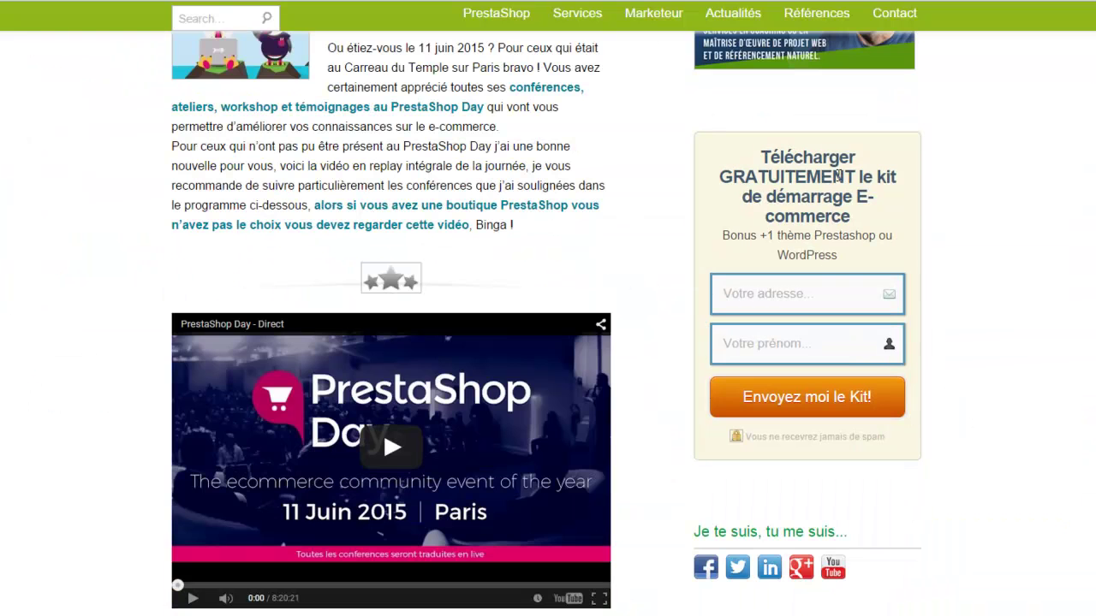
pyautogui.click(747, 341)
pyautogui.scroll(3, 967, 419)
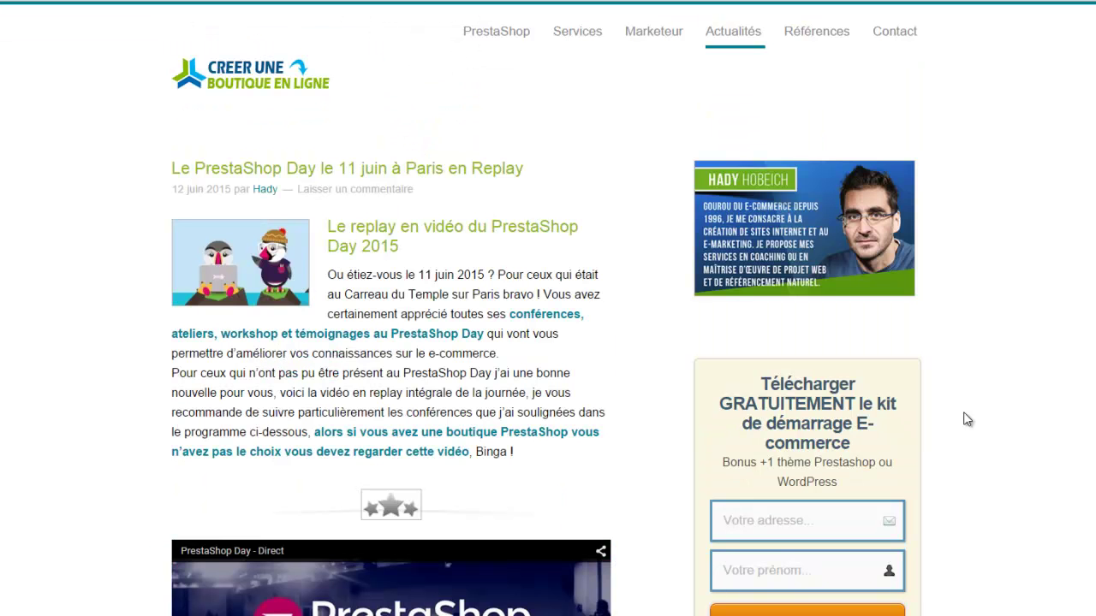
pyautogui.scroll(-6, 1003, 308)
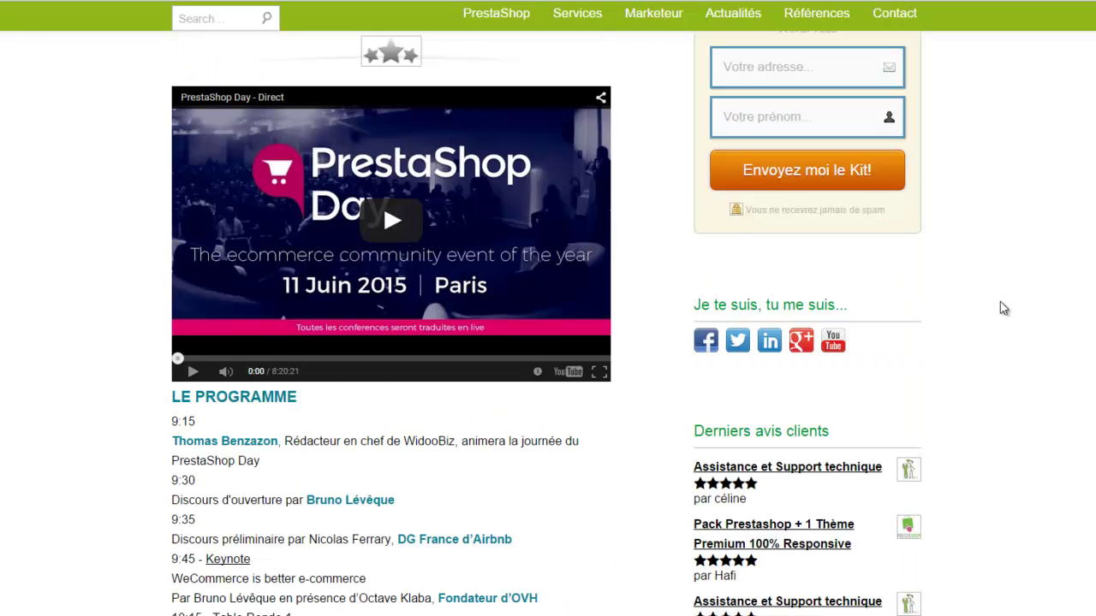
pyautogui.scroll(6, 1000, 301)
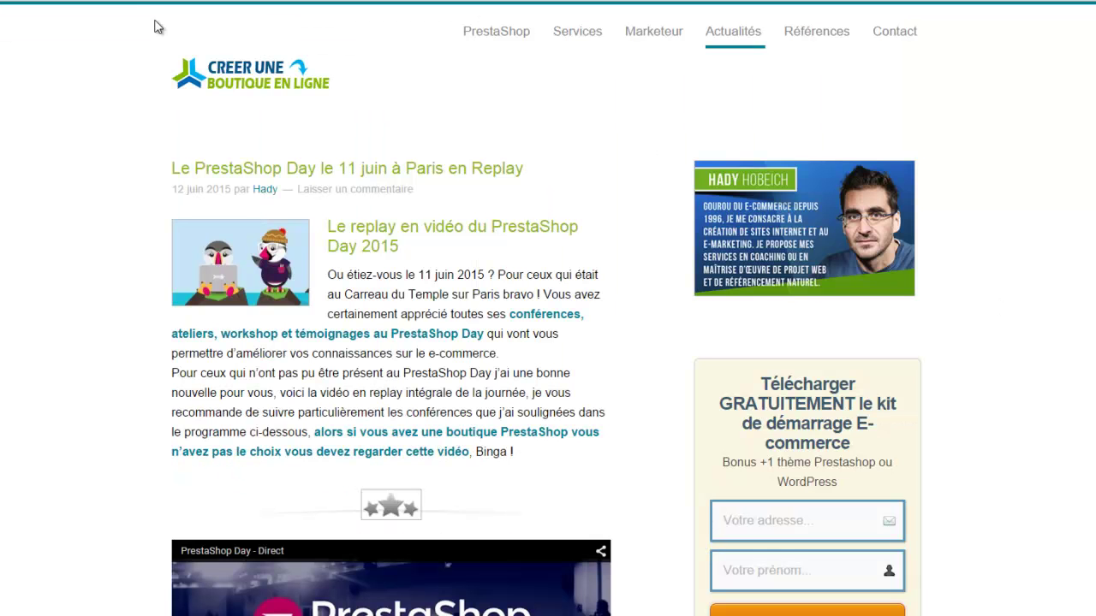